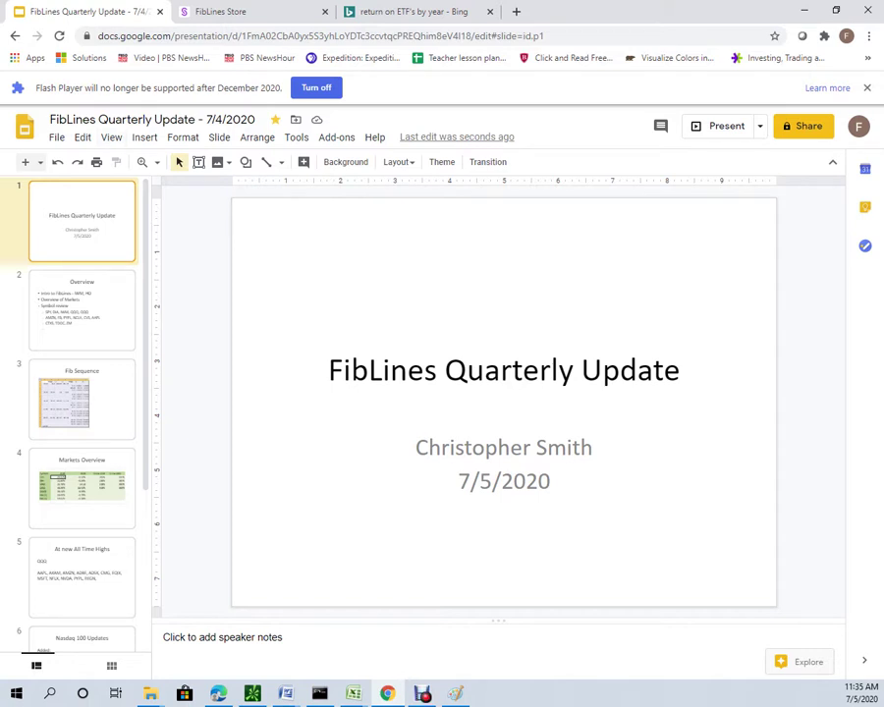
Step: View the Overview slide, switch to thinkorswim and draw a Fibonacci retracement on the IWM chart from about 114.25 (April 2016) to about 96.52 (February 2016)
left_click(82, 309)
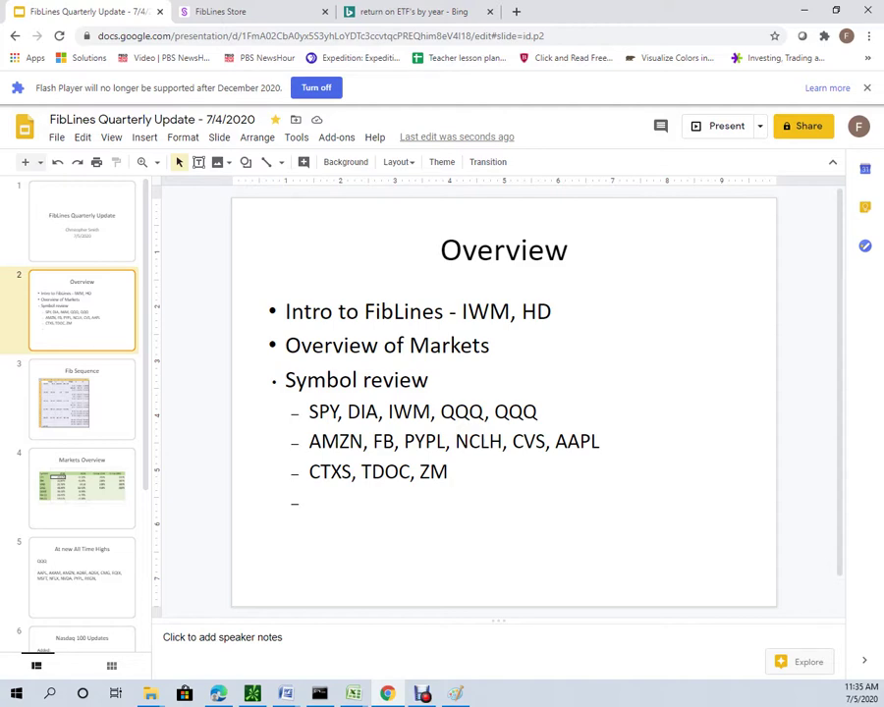
left_click(252, 693)
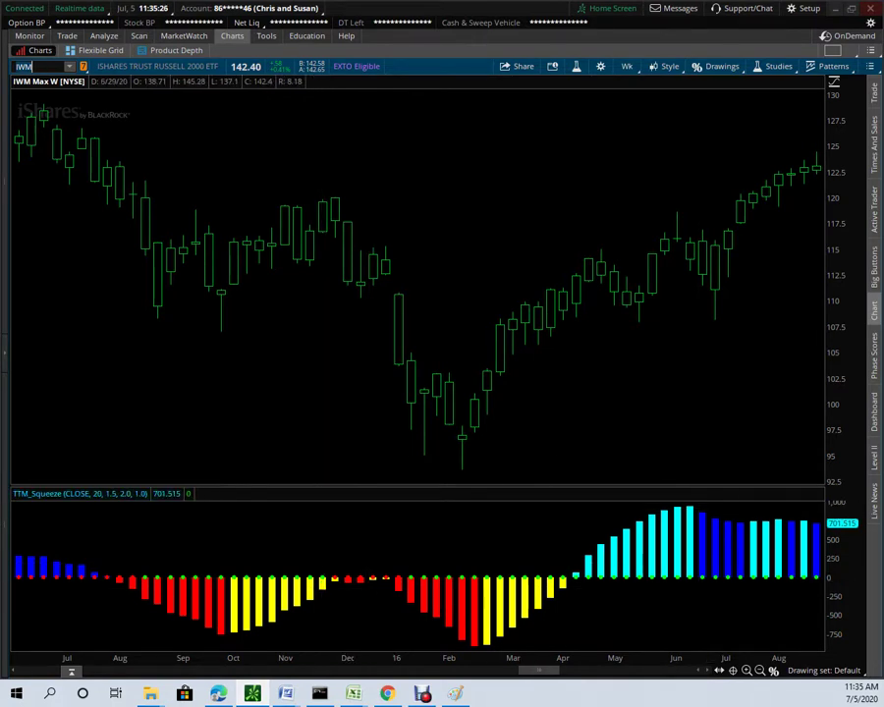
left_click(774, 671)
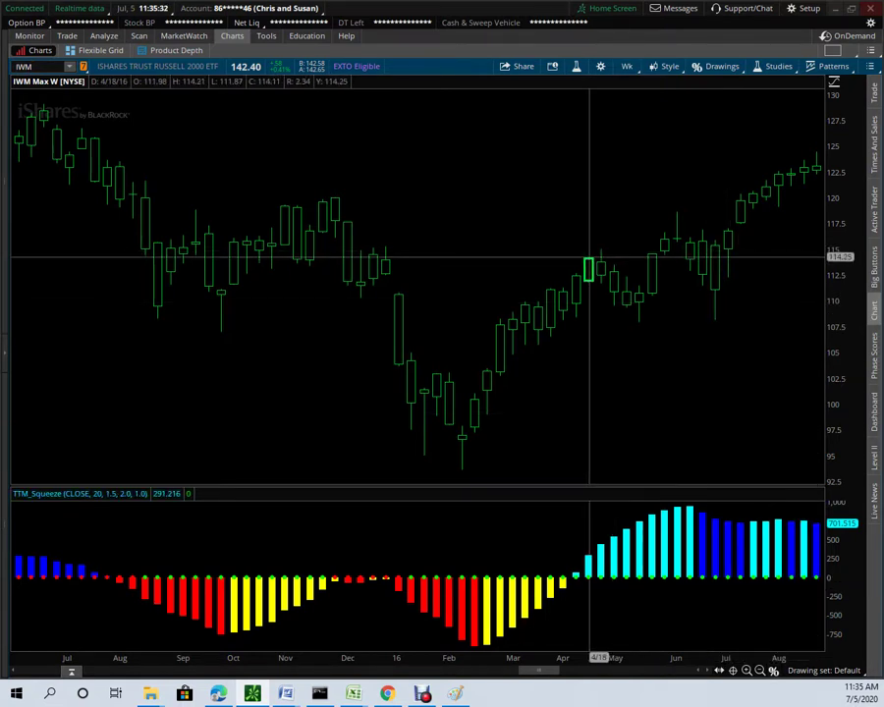
left_click_drag(590, 259, 460, 439)
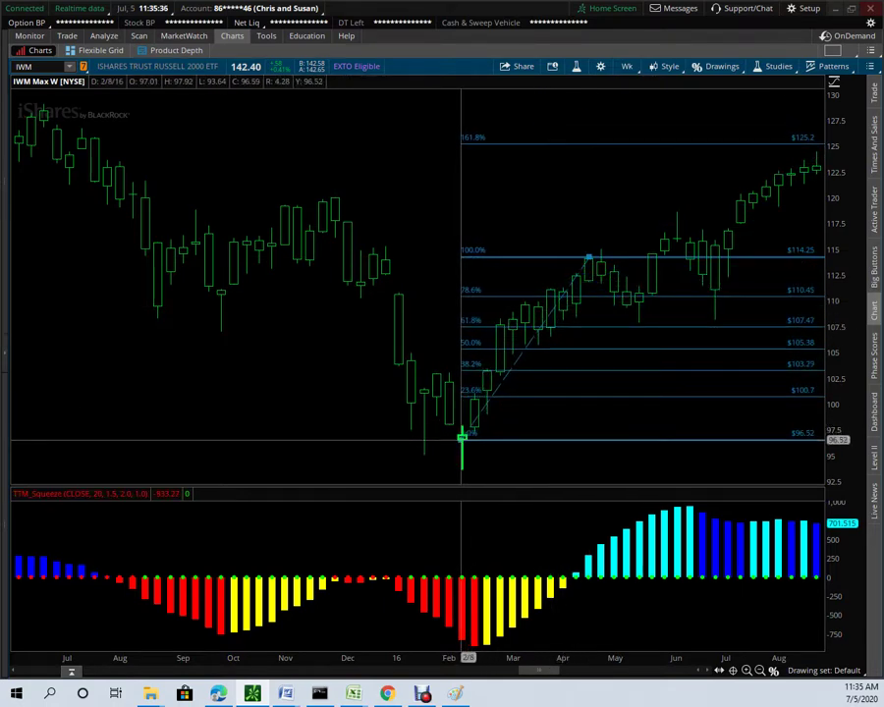
left_click_drag(462, 437, 462, 437)
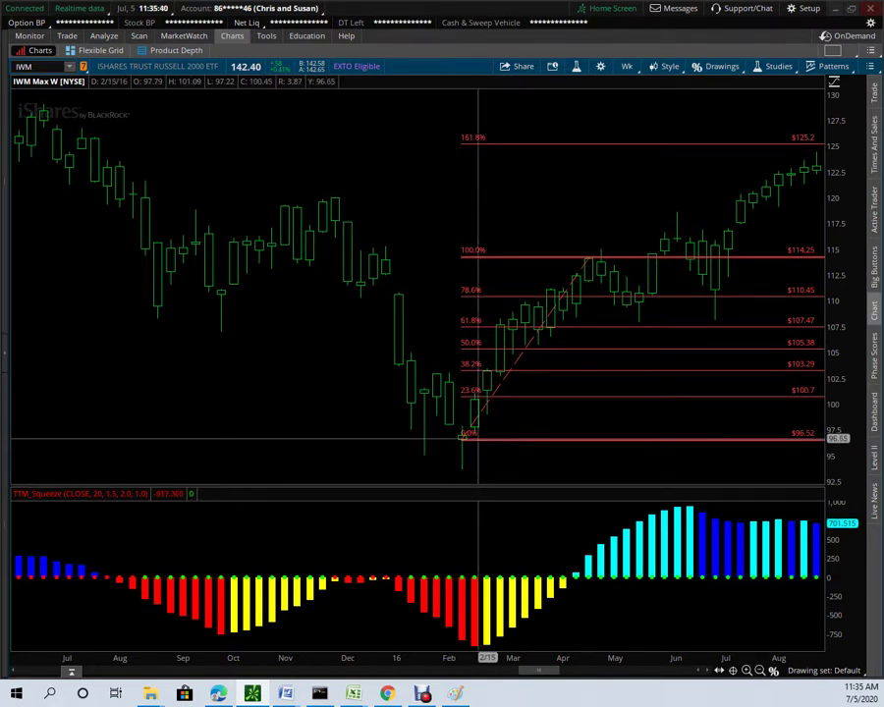
Step: Autozoom the IWM chart and enlarge the period from late 2015 to mid-2020 to examine price against the Fibonacci levels
mouse_move(480, 254)
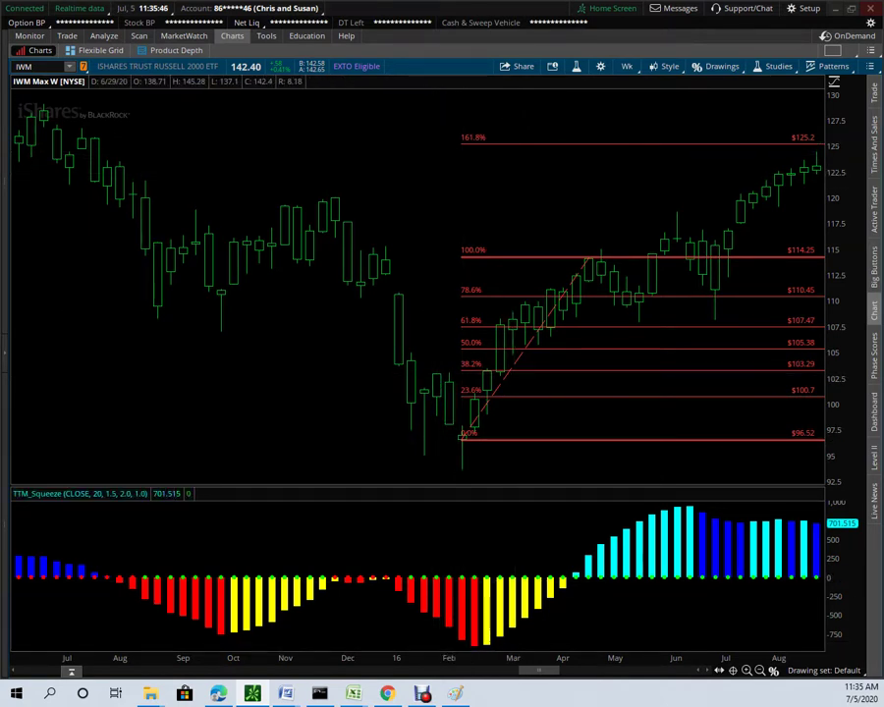
left_click(707, 670)
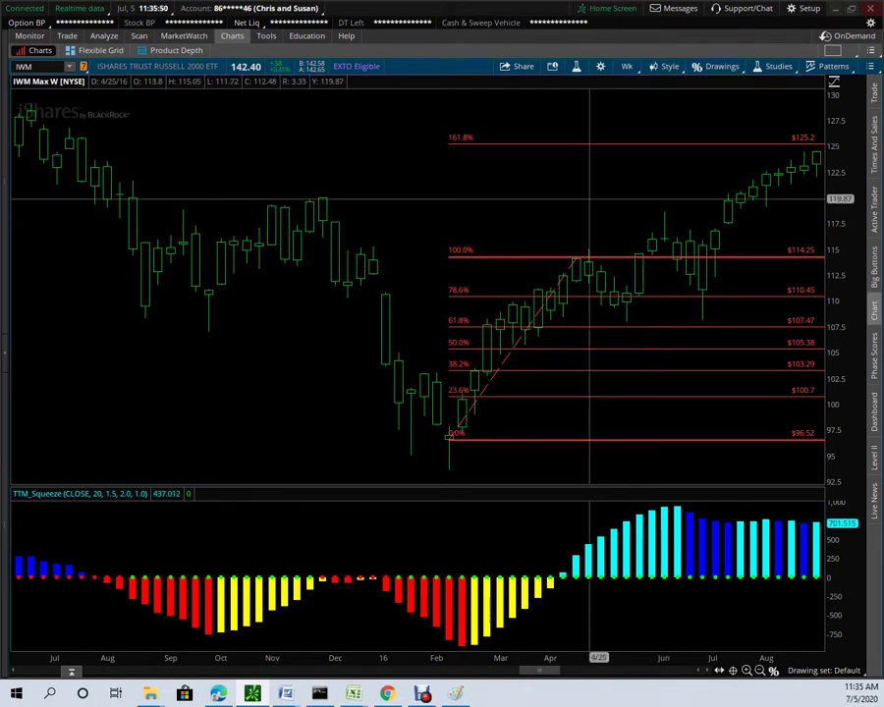
right_click(590, 199)
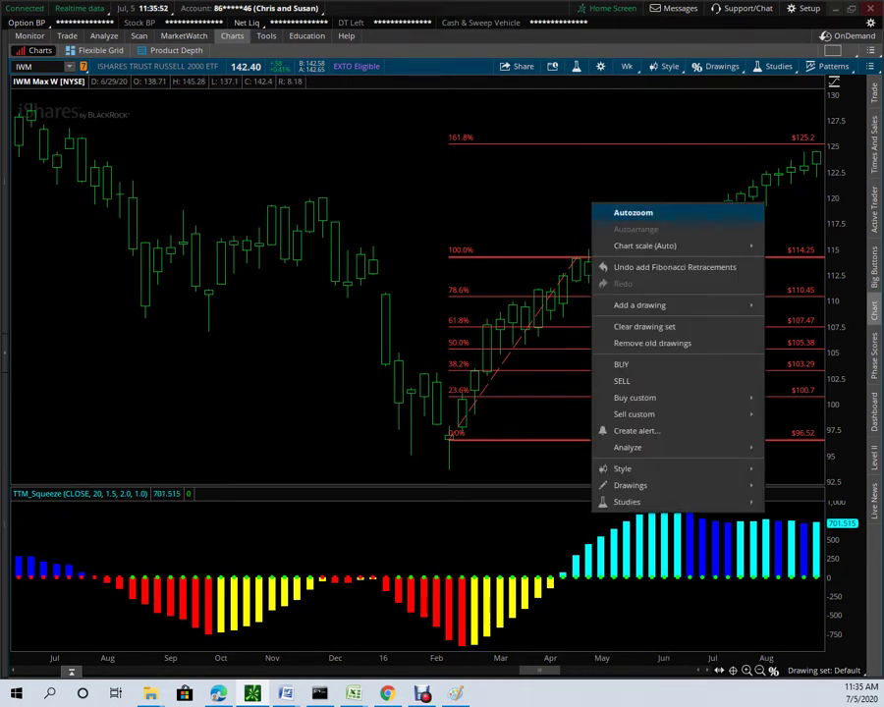
left_click(633, 212)
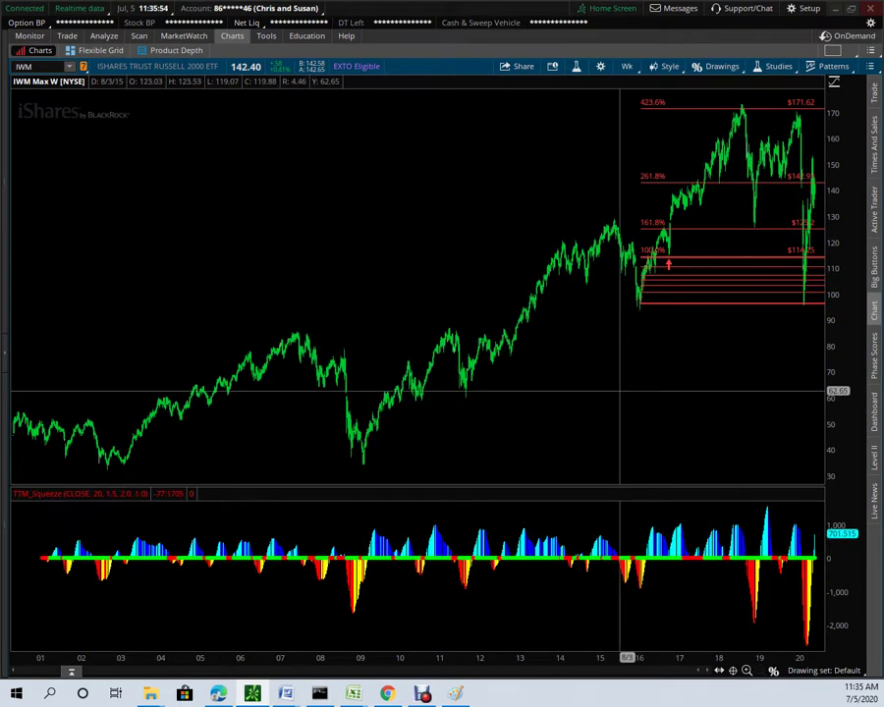
left_click_drag(620, 391, 823, 378)
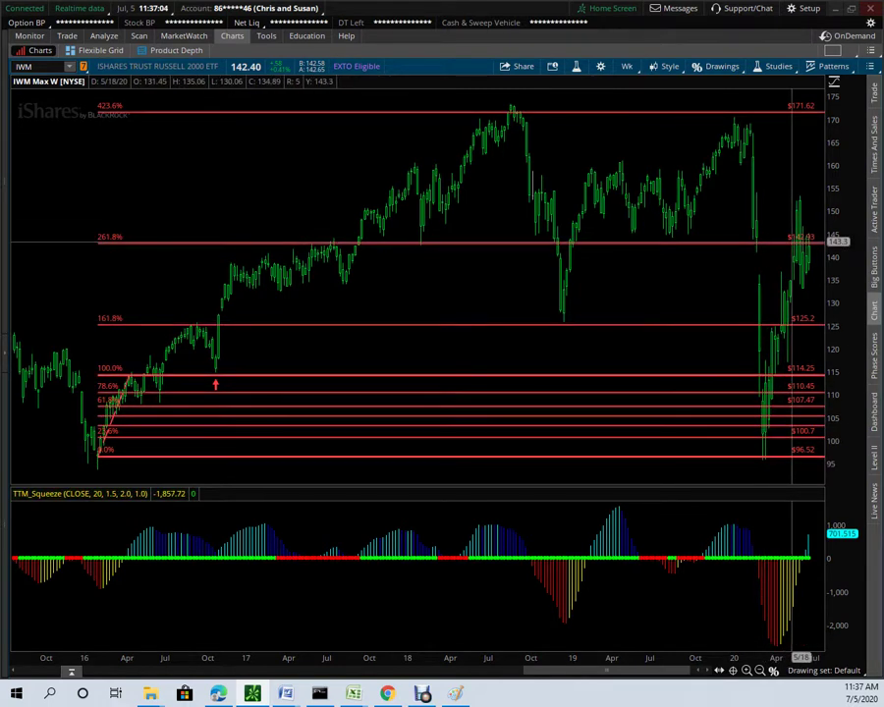
mouse_move(799, 243)
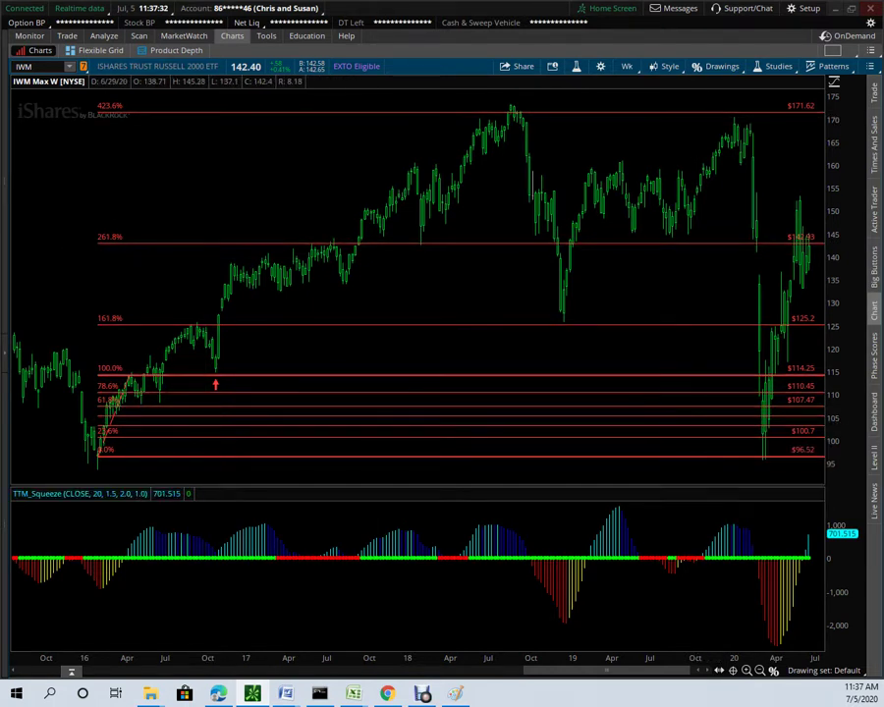
Step: Load the HD symbol into the weekly chart
left_click(33, 66)
type("HD")
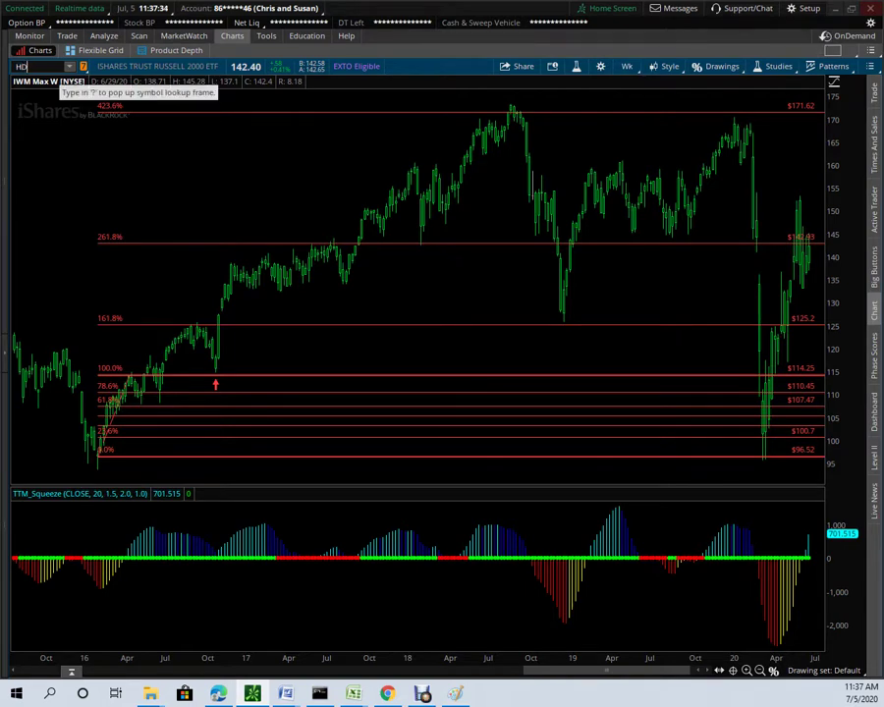
key("Return")
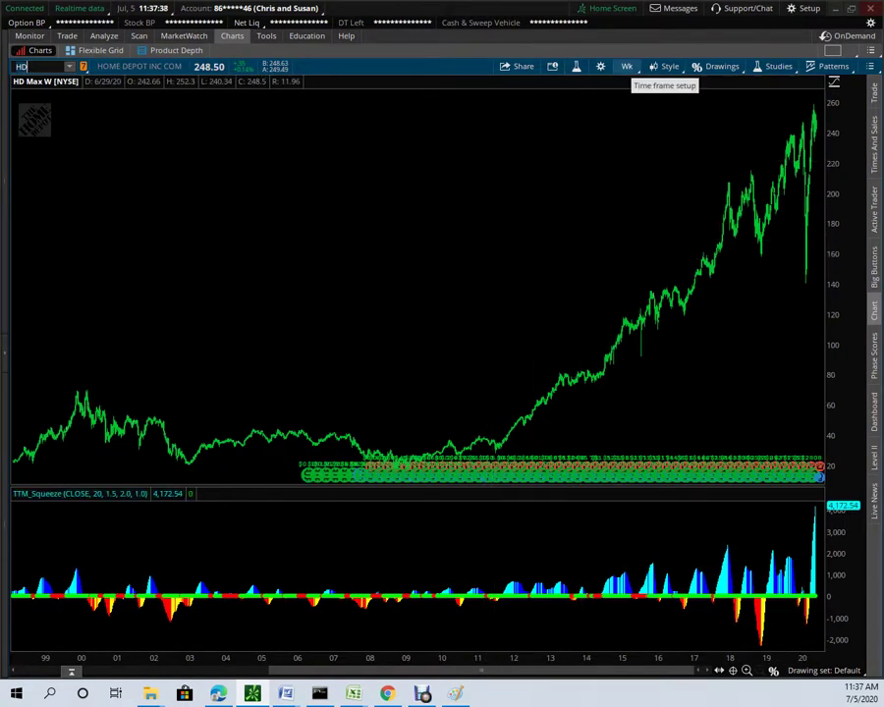
Step: Add the FibLines study to the price area of the HD chart and examine its levels from 2019 onward
left_click(576, 66)
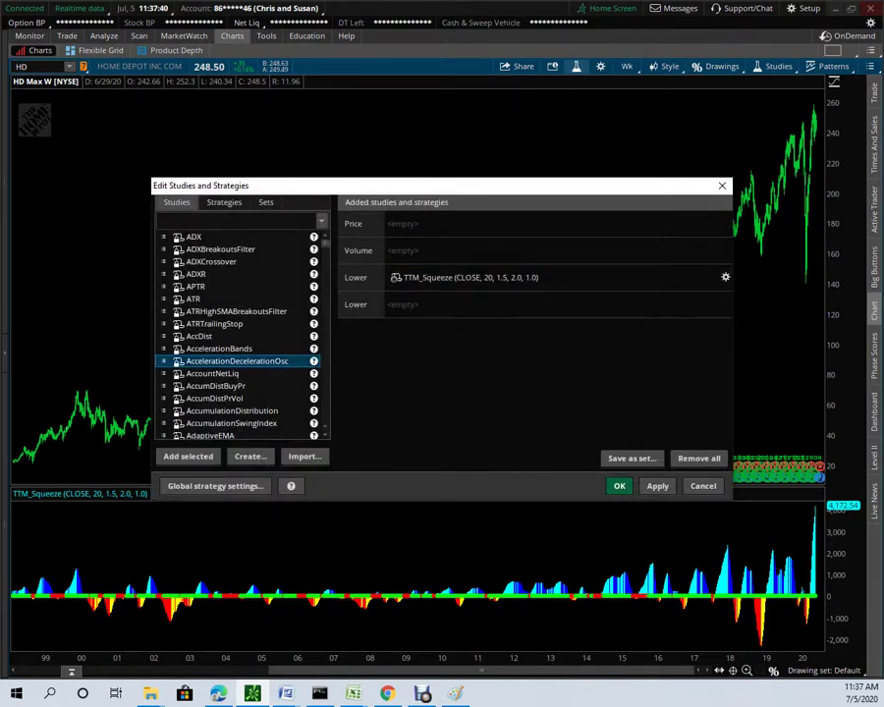
key("f")
scroll(239, 336, "down", 4)
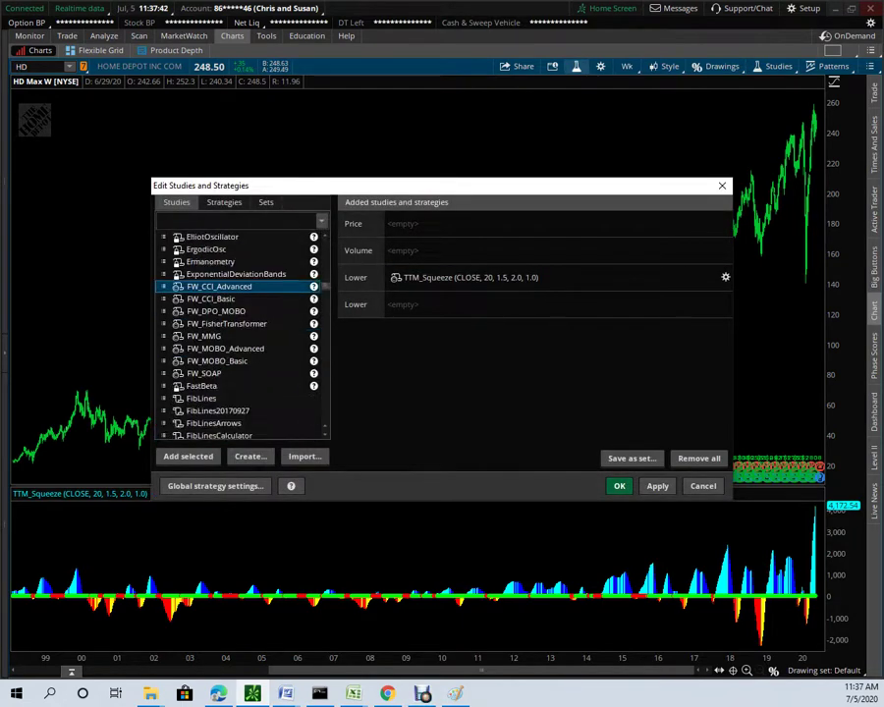
left_click(201, 398)
left_click(188, 456)
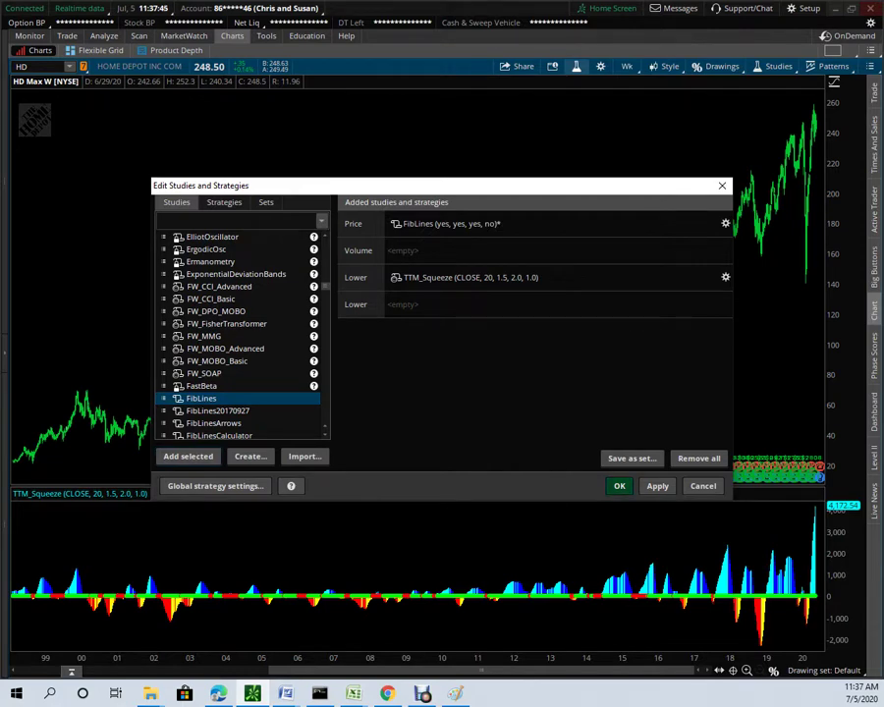
left_click(619, 485)
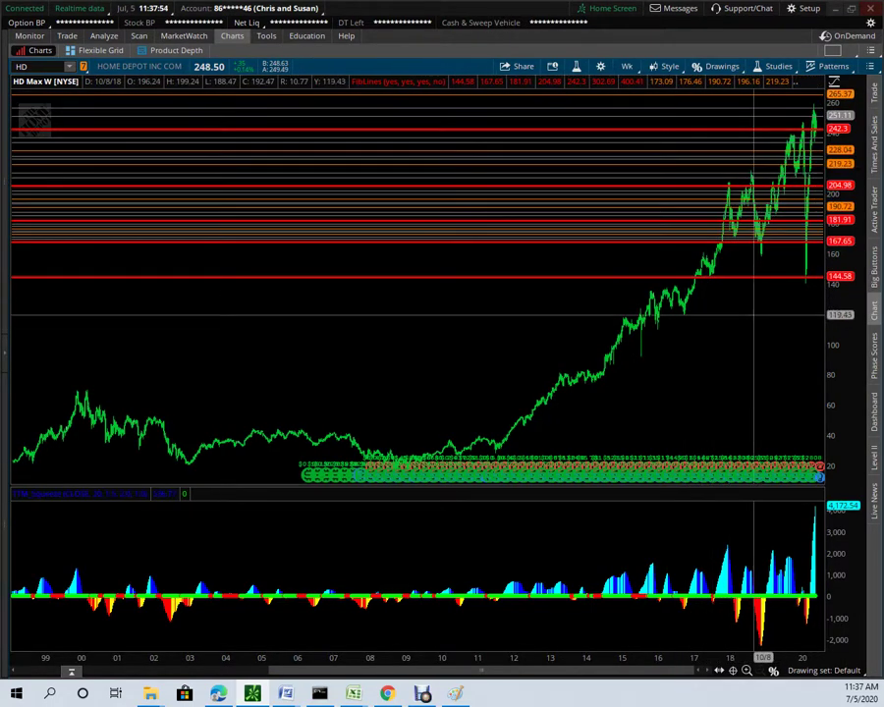
left_click_drag(763, 349, 815, 349)
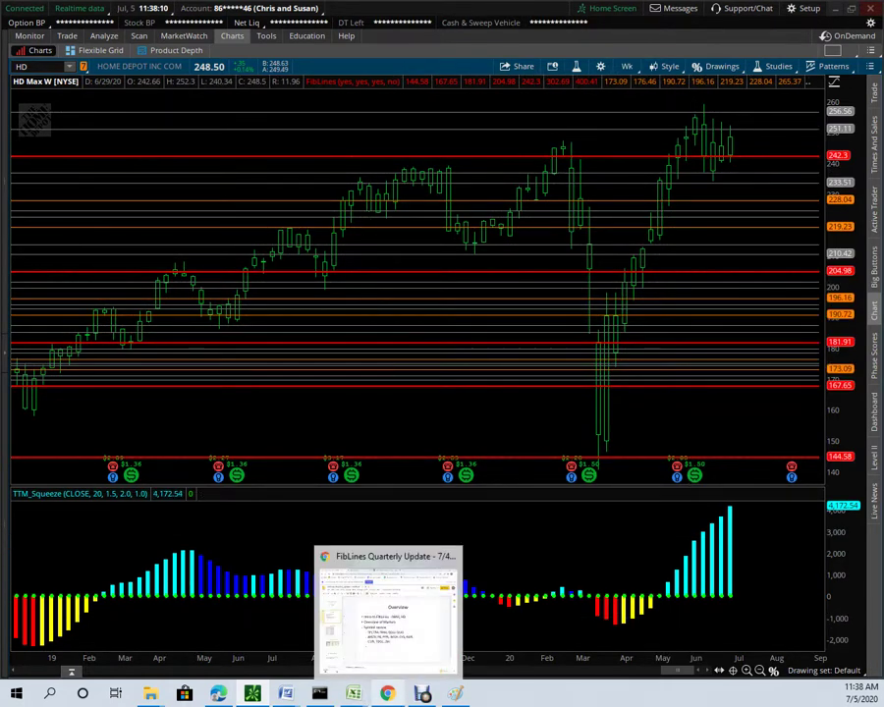
Step: Switch back to the Google Slides presentation and review the Fib Sequence, Markets Overview and At new All Time Highs slides
left_click(387, 694)
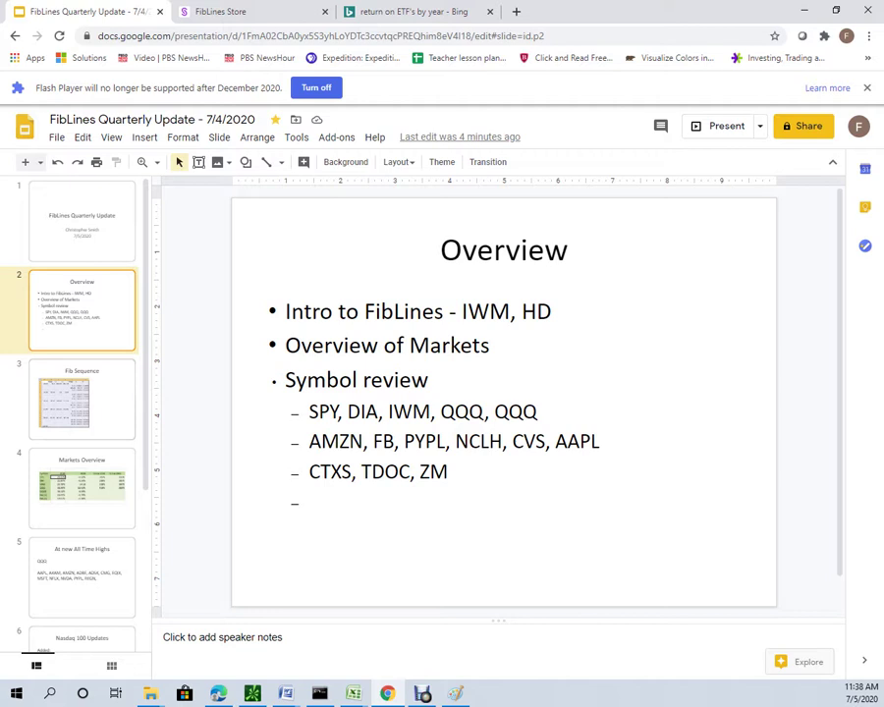
key("Down")
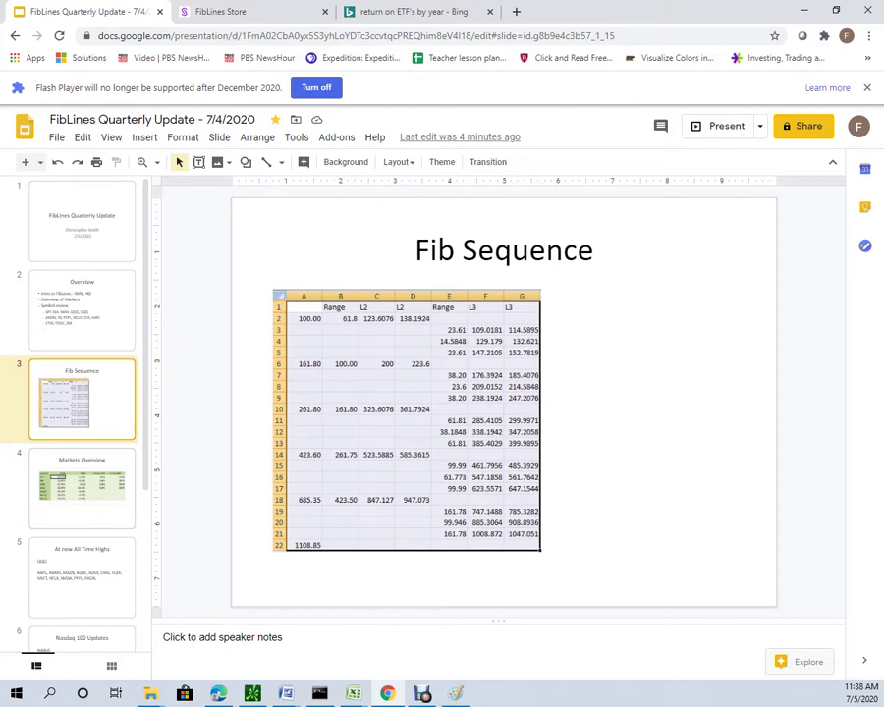
key("Down")
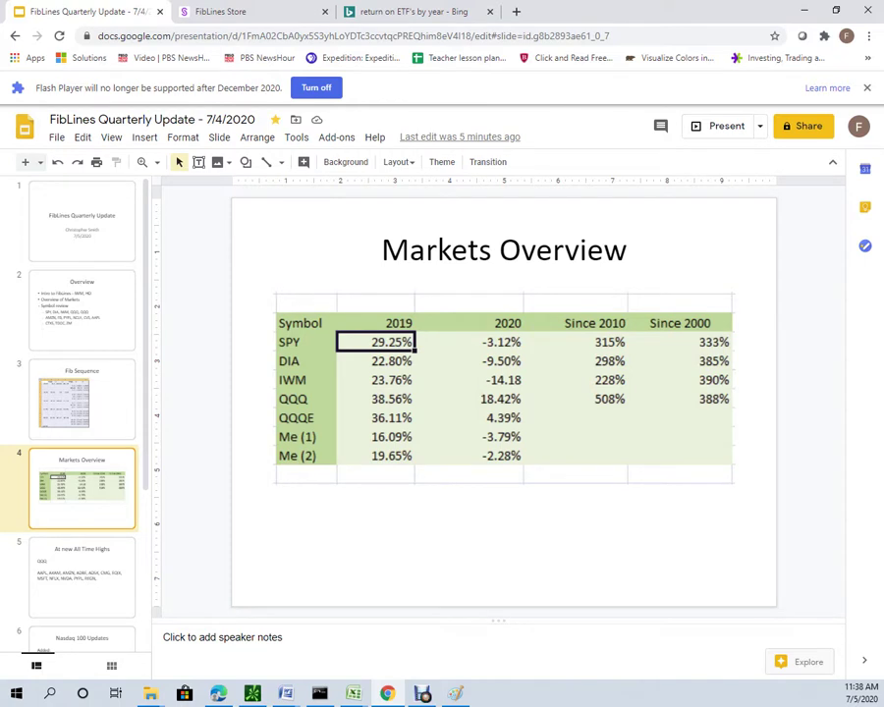
left_click(504, 388)
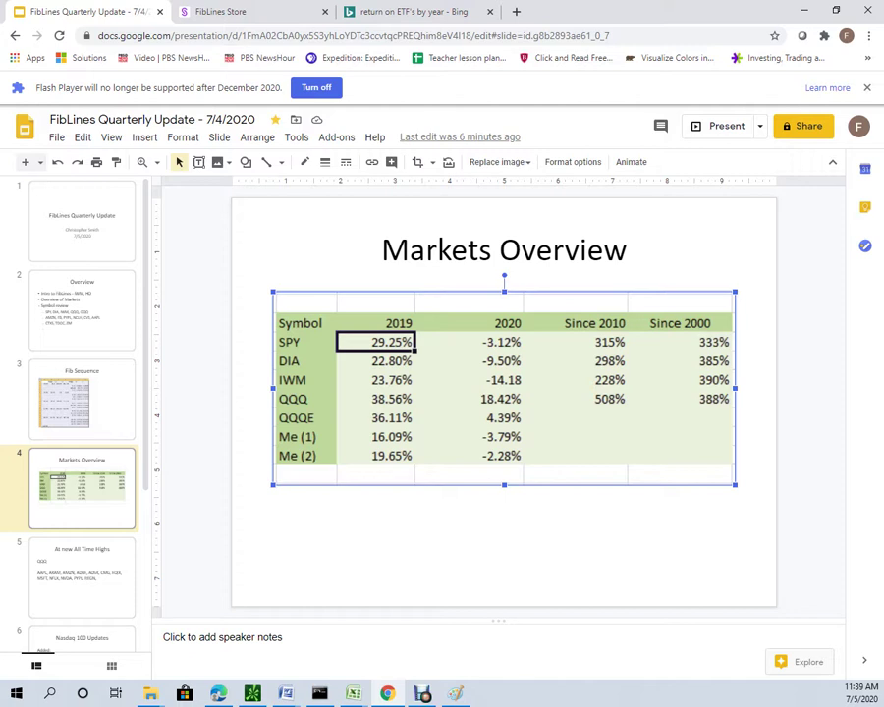
key("Page_Down")
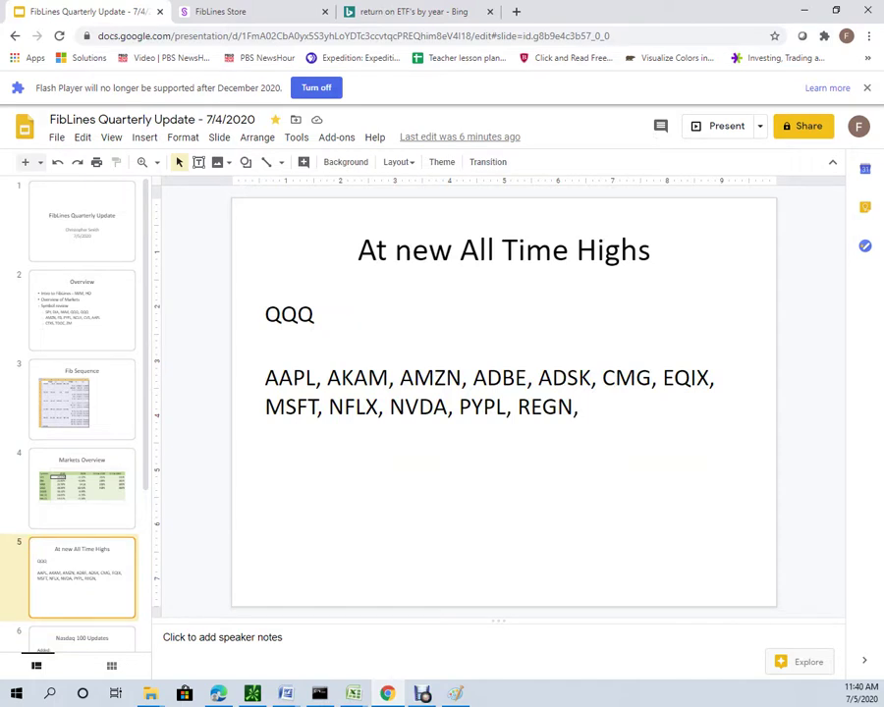
Step: Switch to thinkorswim and load the QQQ symbol to examine its chart
left_click(252, 694)
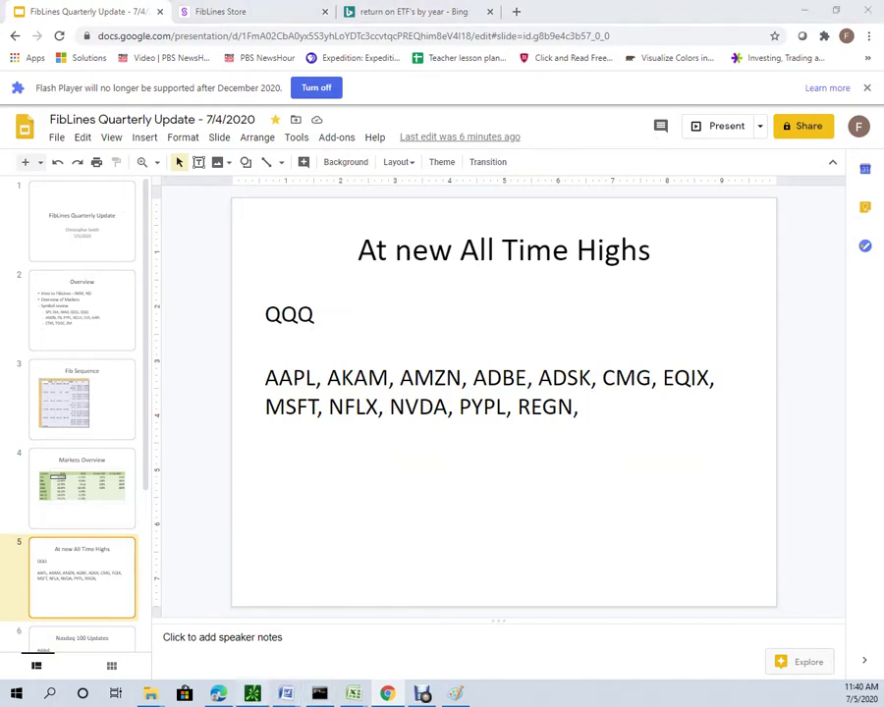
left_click(69, 66)
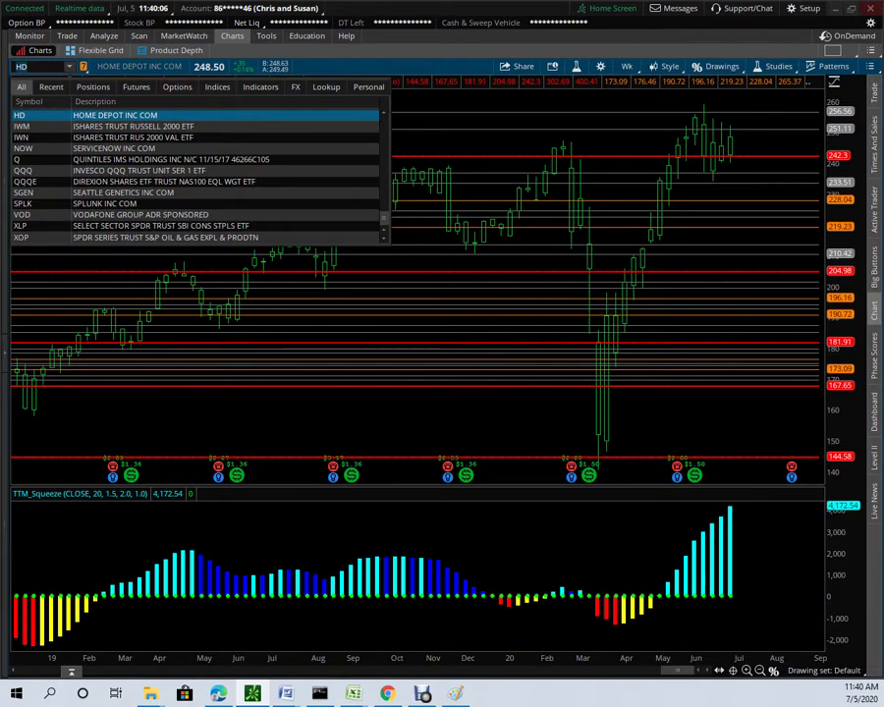
type("QQQ")
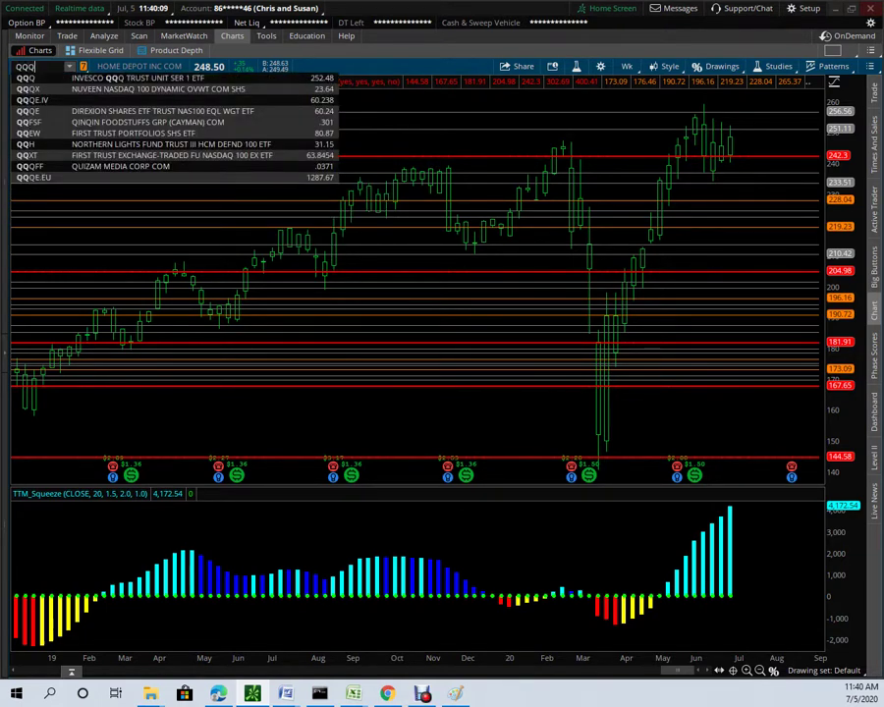
key("Return")
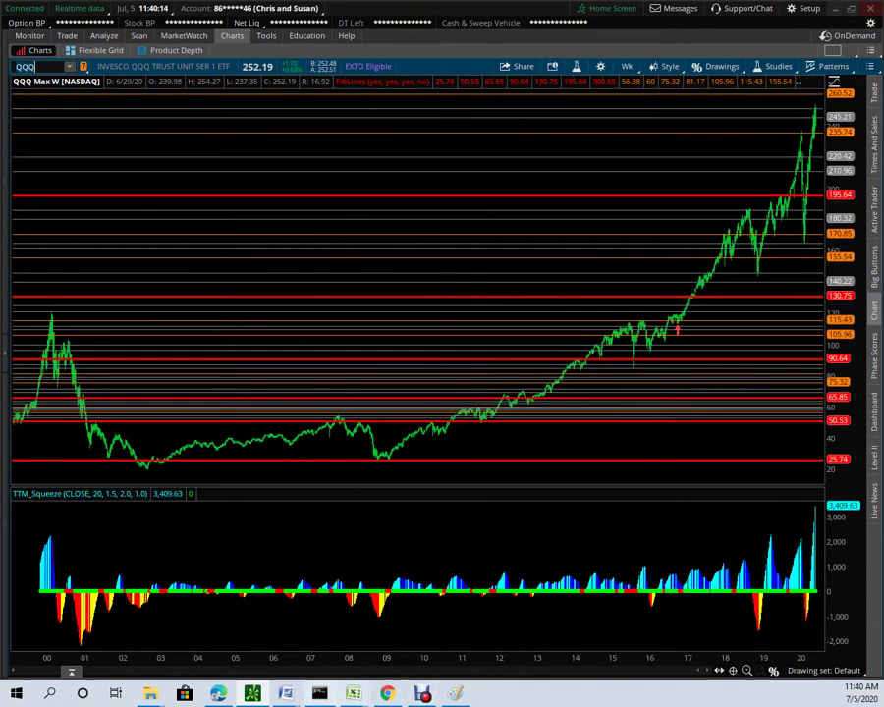
Step: Return to the At new All Time Highs slide, insert "FB," before MSFT and remove the trailing comma after REGN
left_click(388, 694)
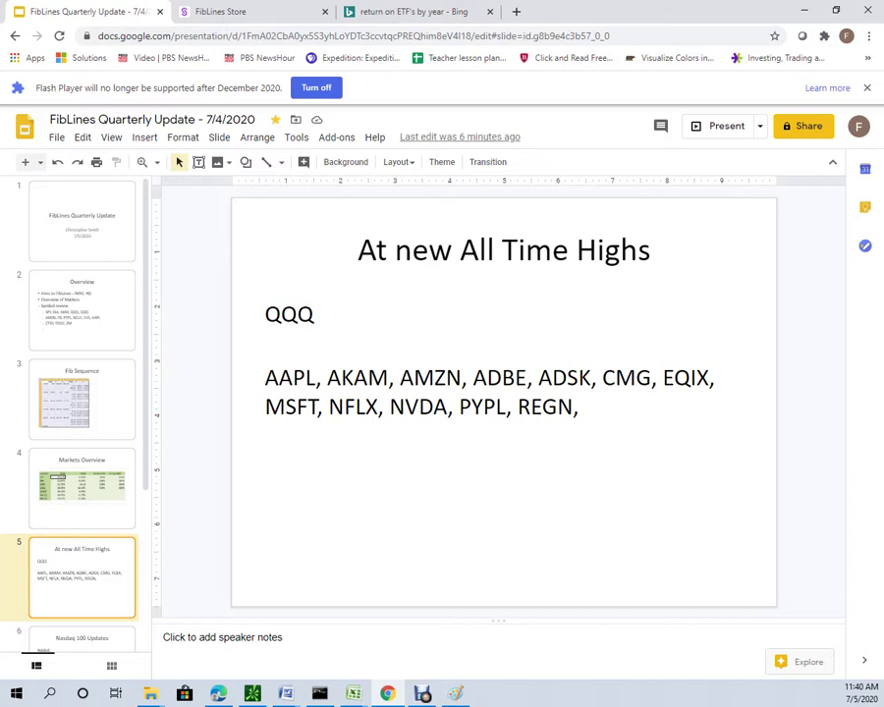
left_click(265, 407)
type("F")
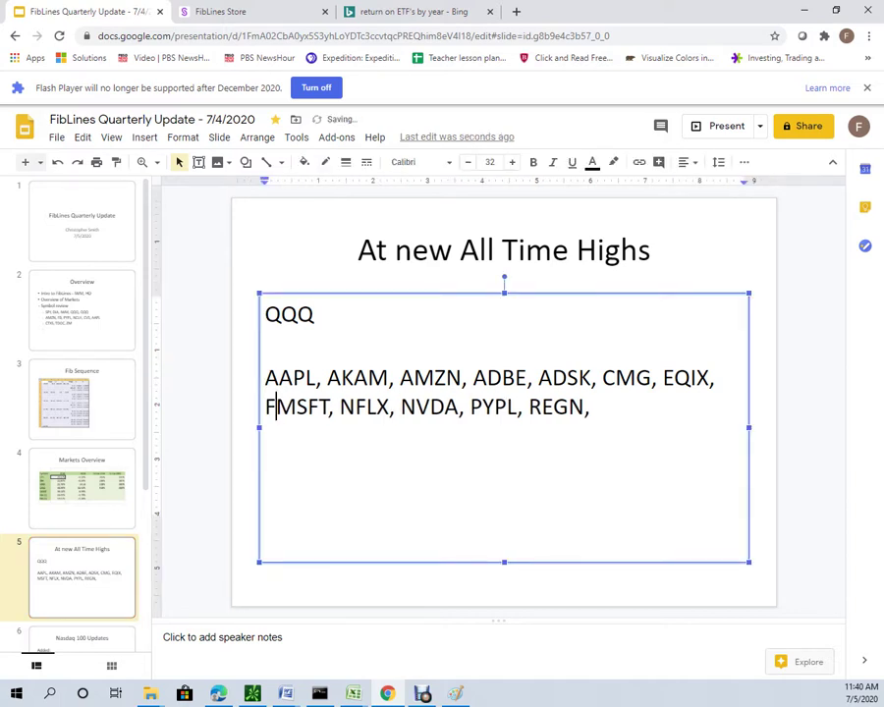
type("B,")
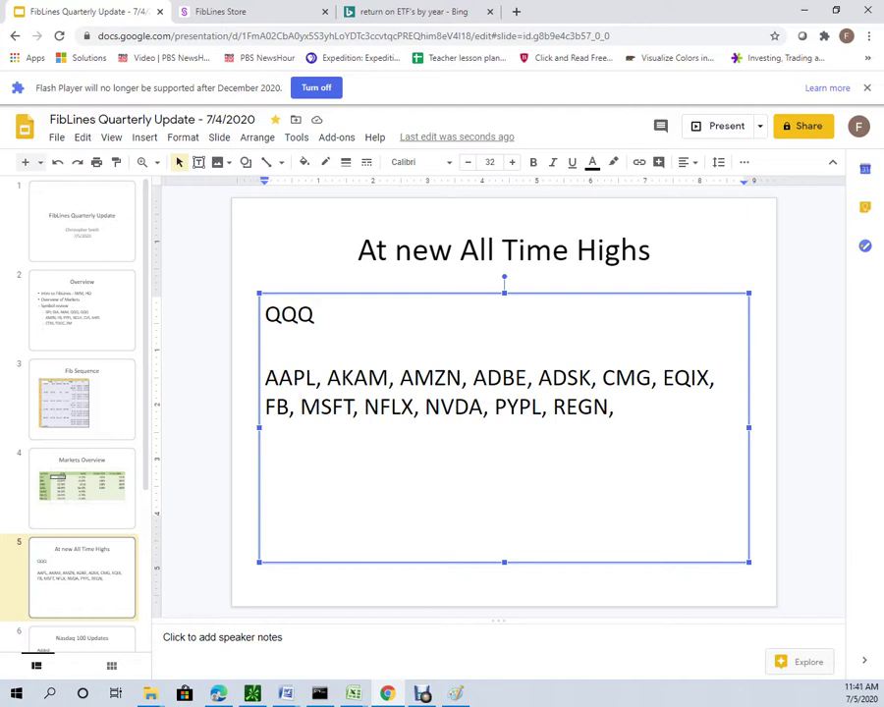
left_click(620, 407)
key("BackSpace")
key("BackSpace")
Step: Switch to thinkorswim, load the PYPL symbol and compress the price scale to show the Fibonacci levels up to 209.42
key("alt+Tab")
mouse_move(104, 35)
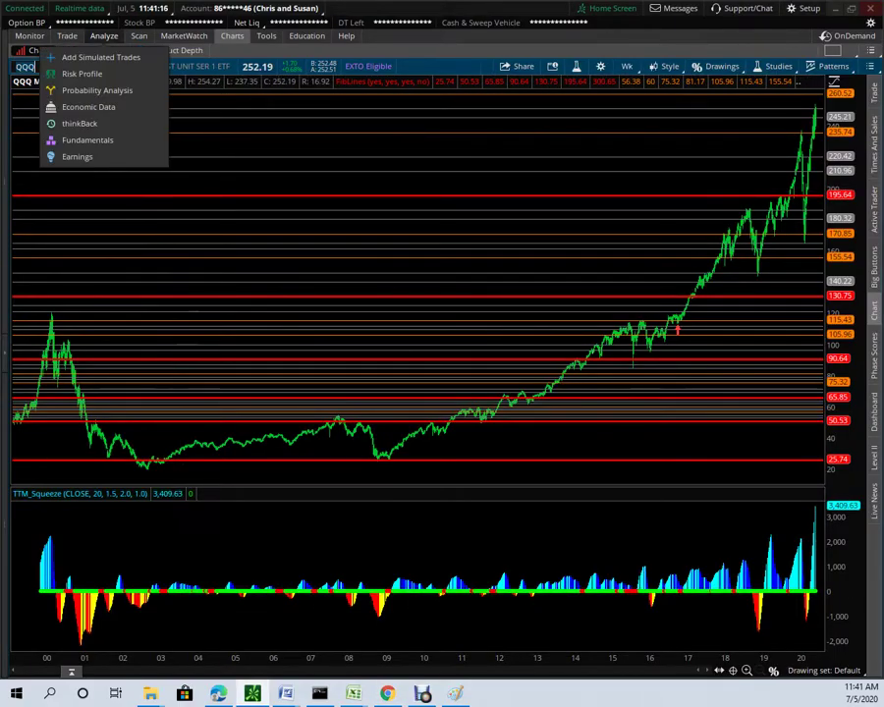
type("PYPL")
key("Return")
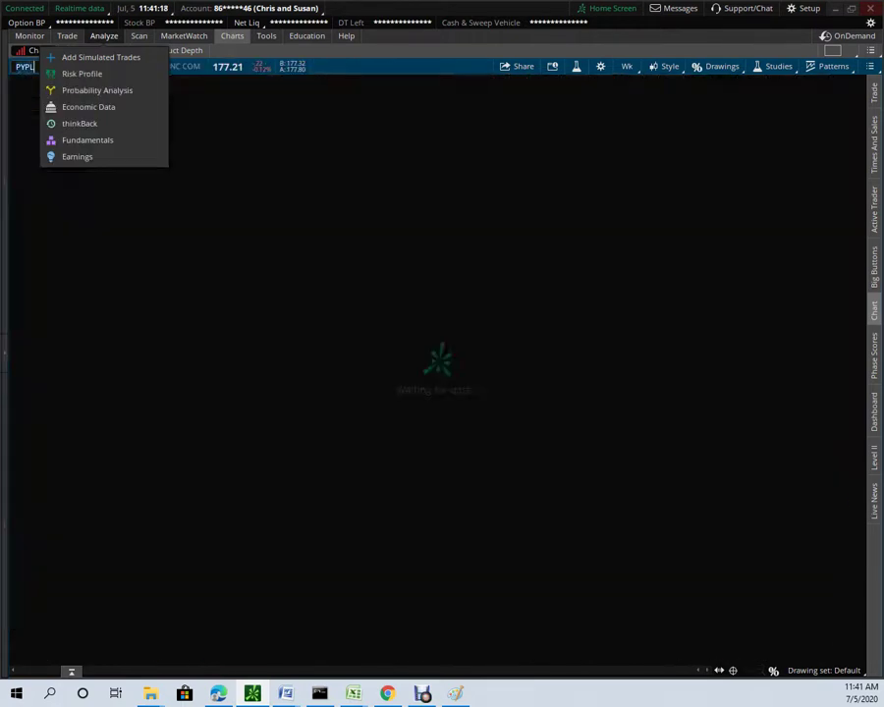
mouse_move(139, 36)
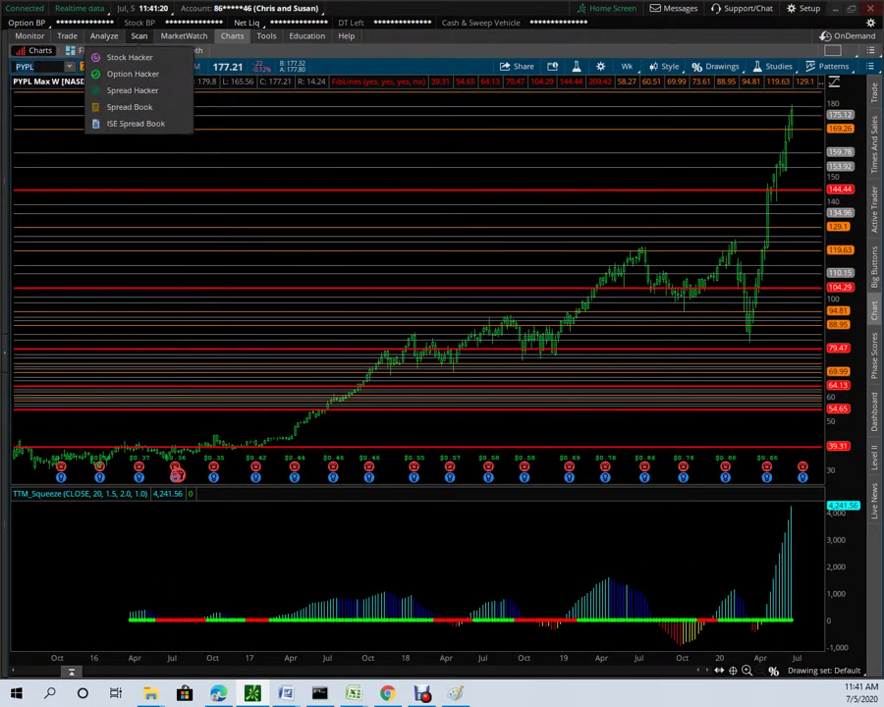
key("Escape")
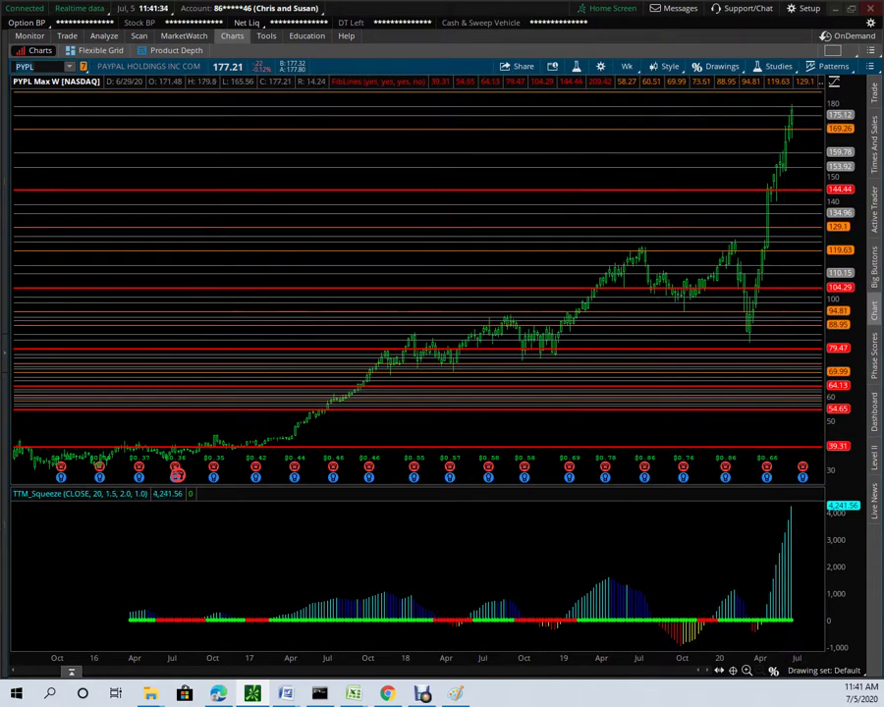
left_click_drag(840, 246, 840, 344)
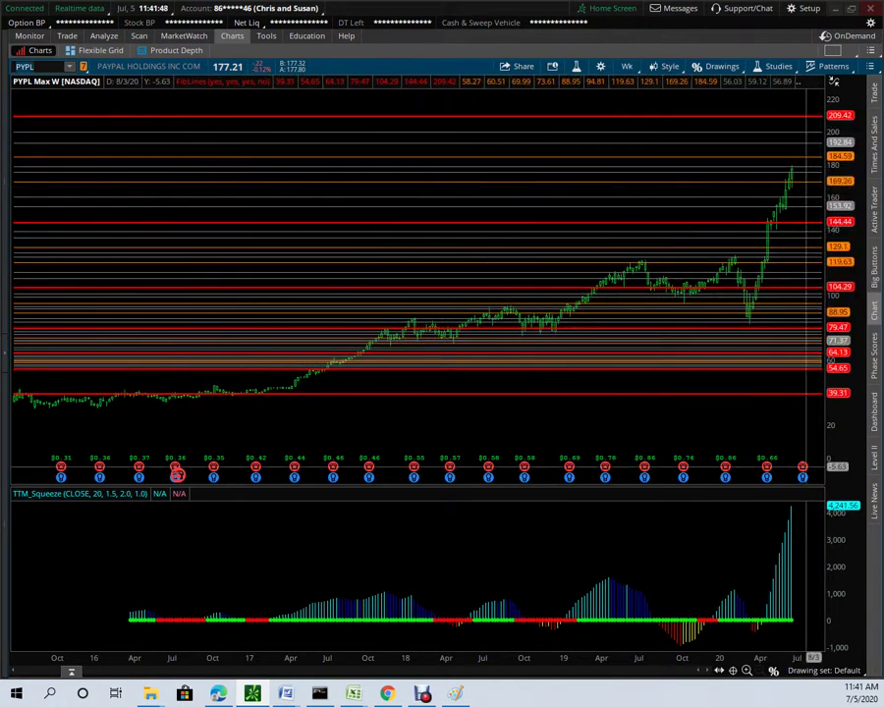
Step: Return to the Google Slides presentation and move on from the At new All Time Highs slide to Nasdaq 100 Updates
mouse_move(803, 468)
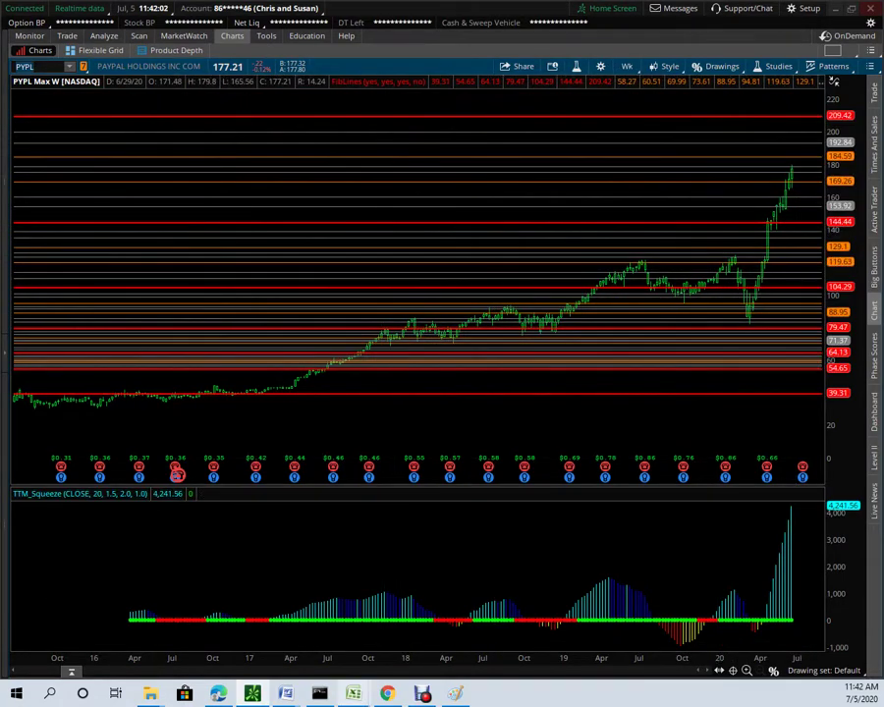
key("alt+Tab")
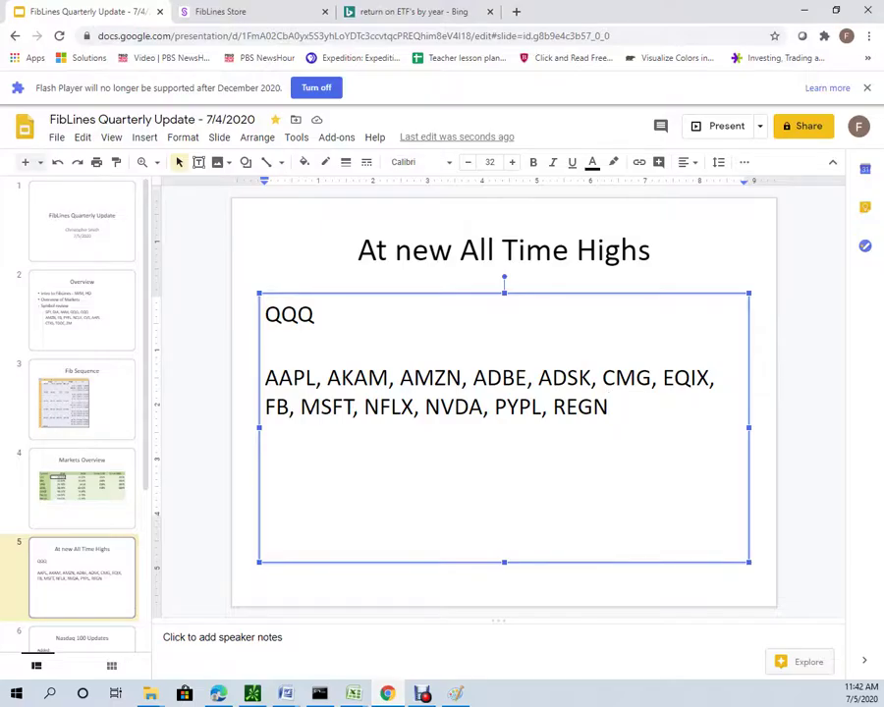
left_click(81, 577)
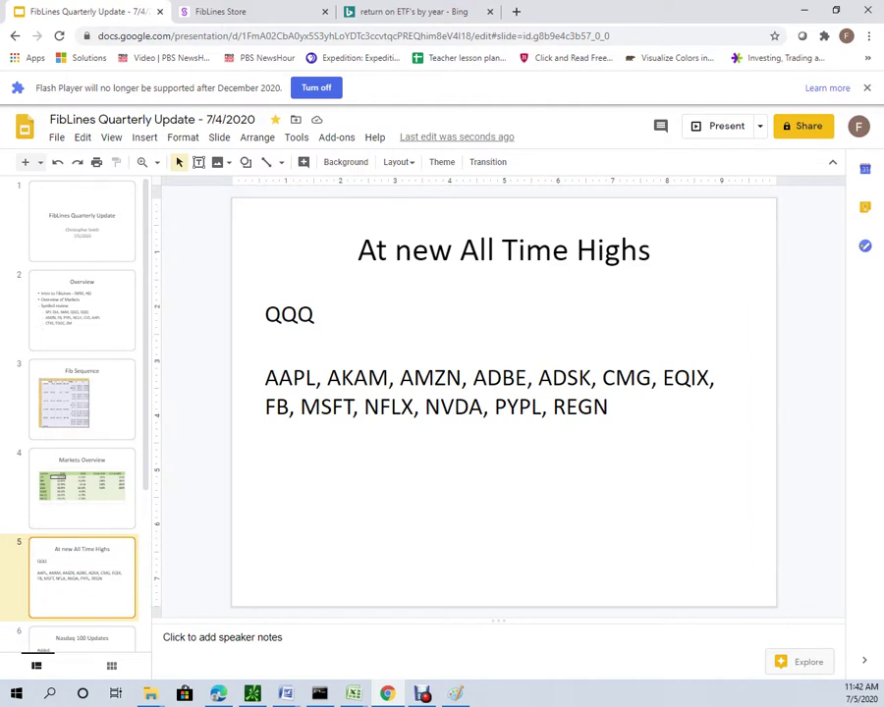
key("Down")
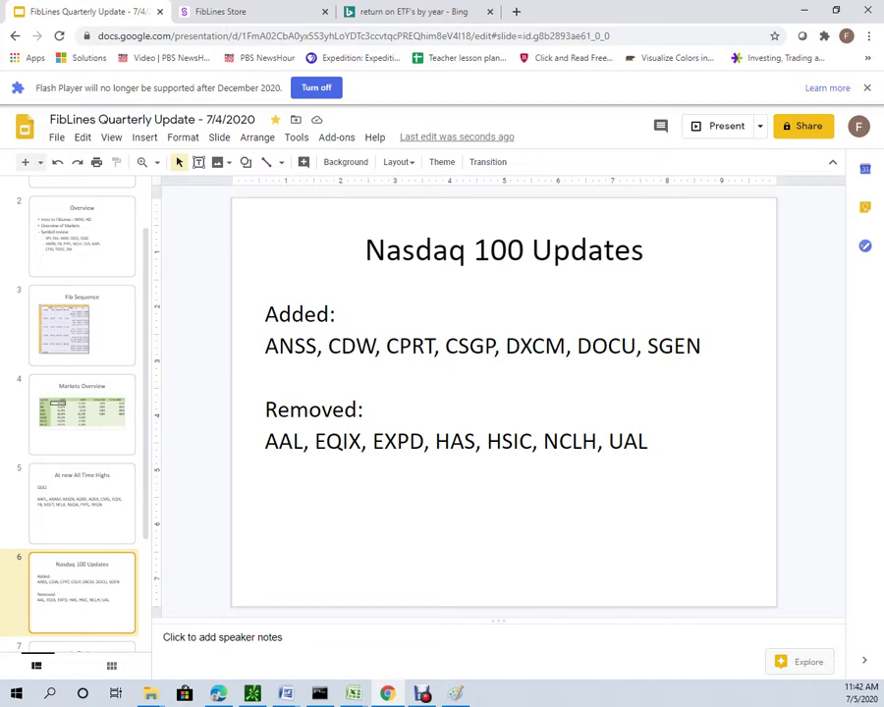
Step: Go through the Added tickers one by one, highlighting CDW, ANSS, CPRT, CSGP and DXCM and continuing to the end of the list
double_click(350, 345)
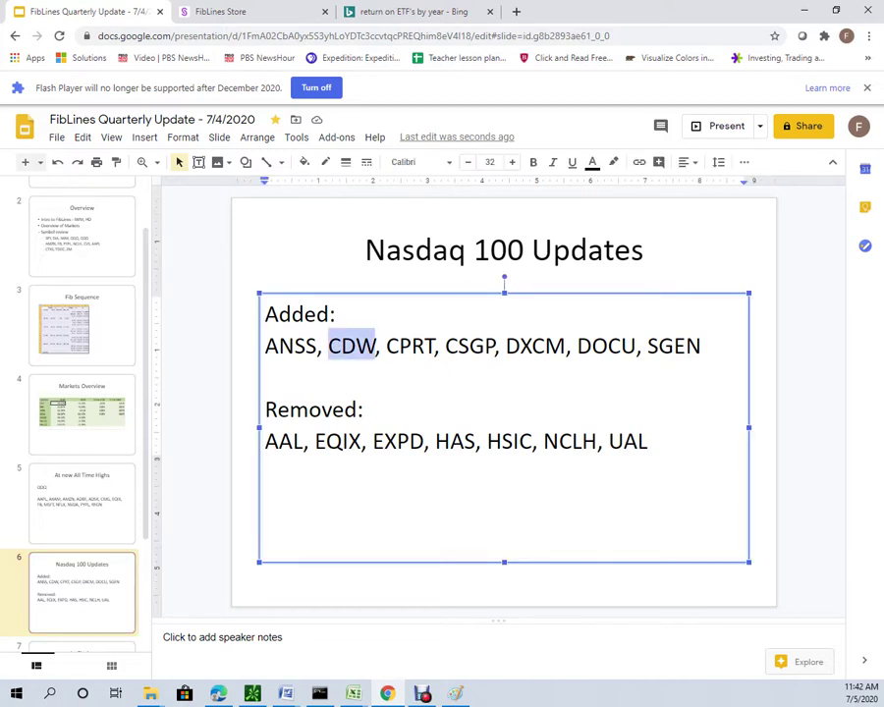
left_click_drag(316, 346, 266, 346)
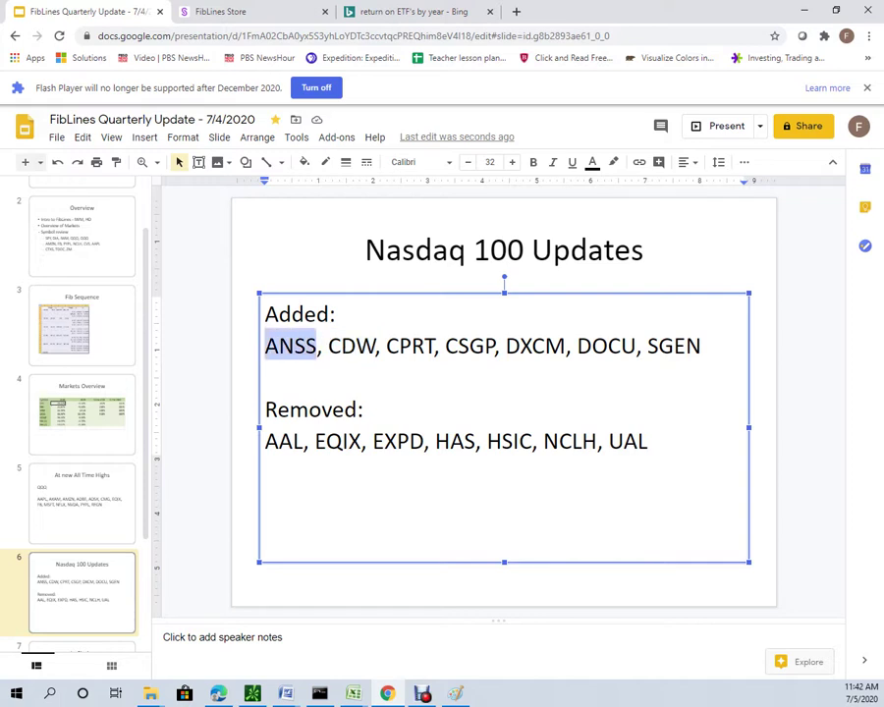
left_click_drag(434, 346, 399, 345)
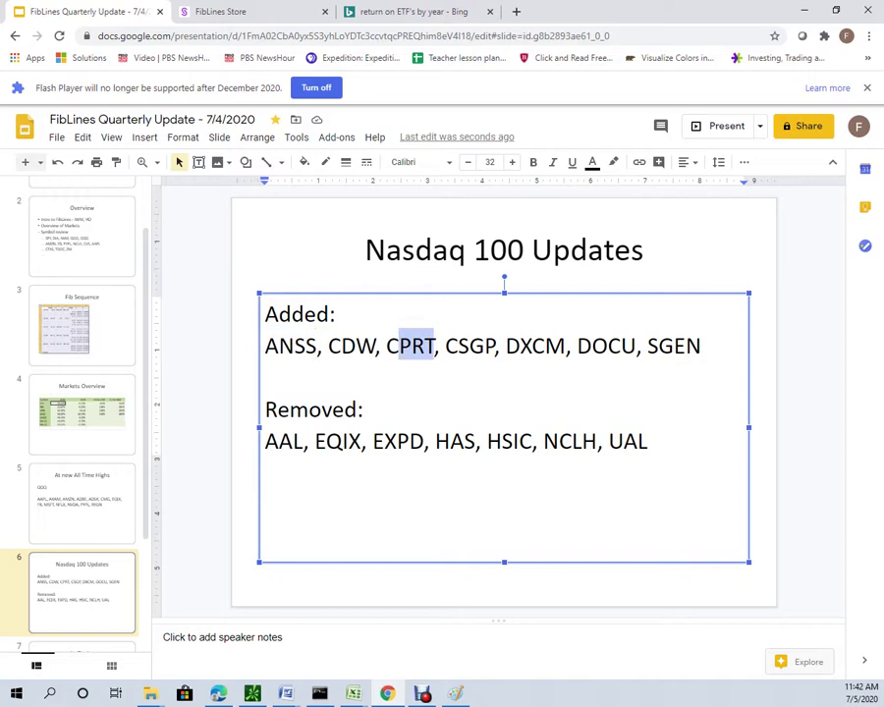
key("Right")
key("Right")
key("Right")
key("Right")
key("Right")
key("Right")
key("Right")
key("shift+Left")
key("shift+Left")
key("shift+Left")
key("shift+Left")
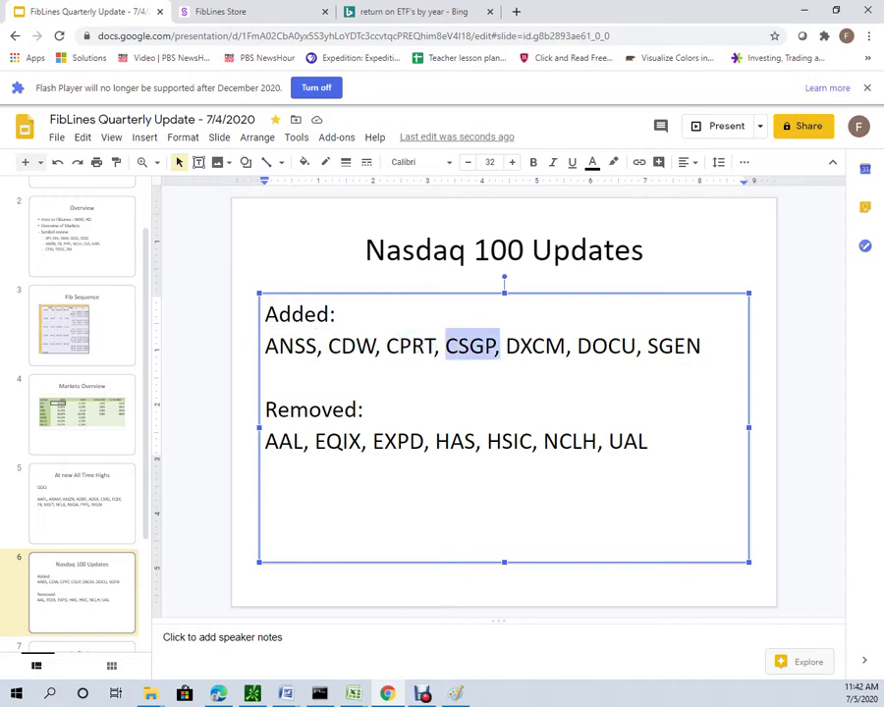
key("Right")
key("Right")
key("Right")
key("Right")
key("Right")
key("Right")
key("Right")
key("shift+Left")
key("shift+Left")
key("shift+Left")
key("shift+Left")
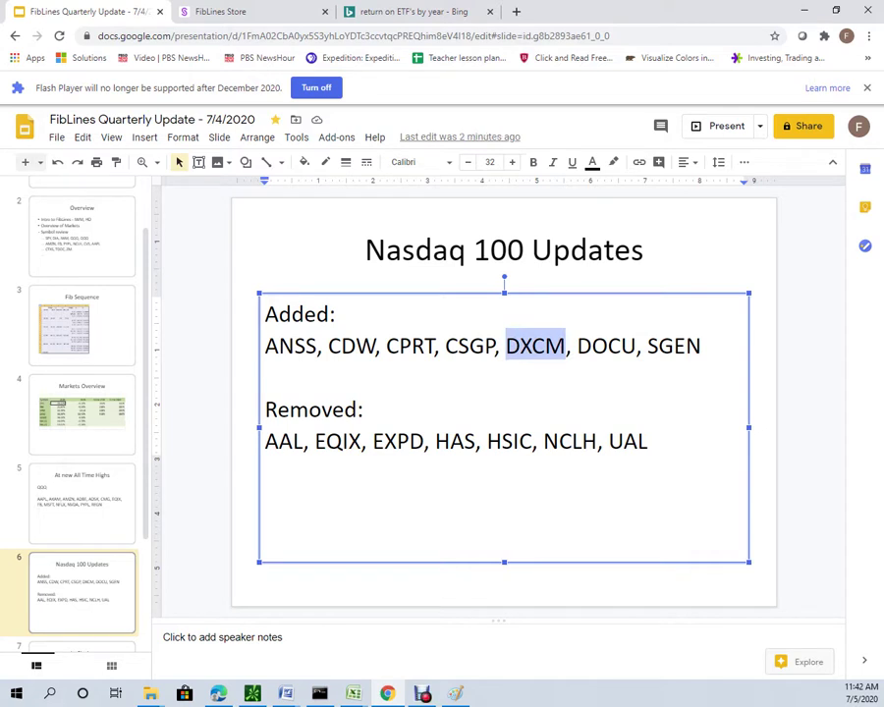
key("Right")
key("Right")
key("Right")
key("Right")
key("Right")
key("Right")
key("Right")
key("Right")
key("Right")
key("Right")
key("Right")
key("Right")
key("Right")
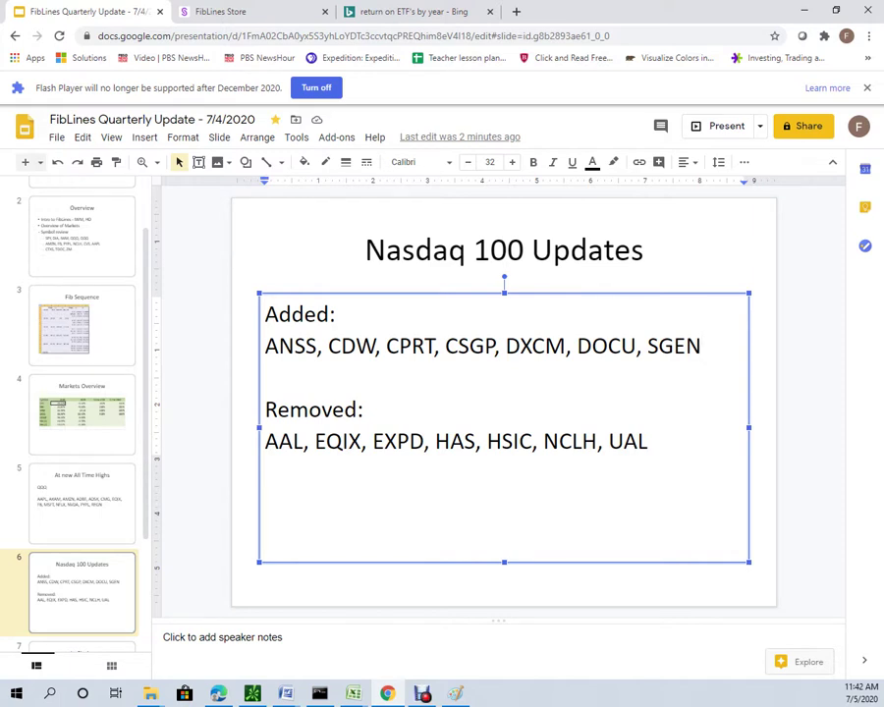
Step: Highlight NCLH and UAL in the Removed list, and clear the selection on the Nasdaq 100 Updates slide
left_click_drag(650, 441, 544, 442)
left_click(557, 441)
key("End")
scroll(81, 413, "down", 1)
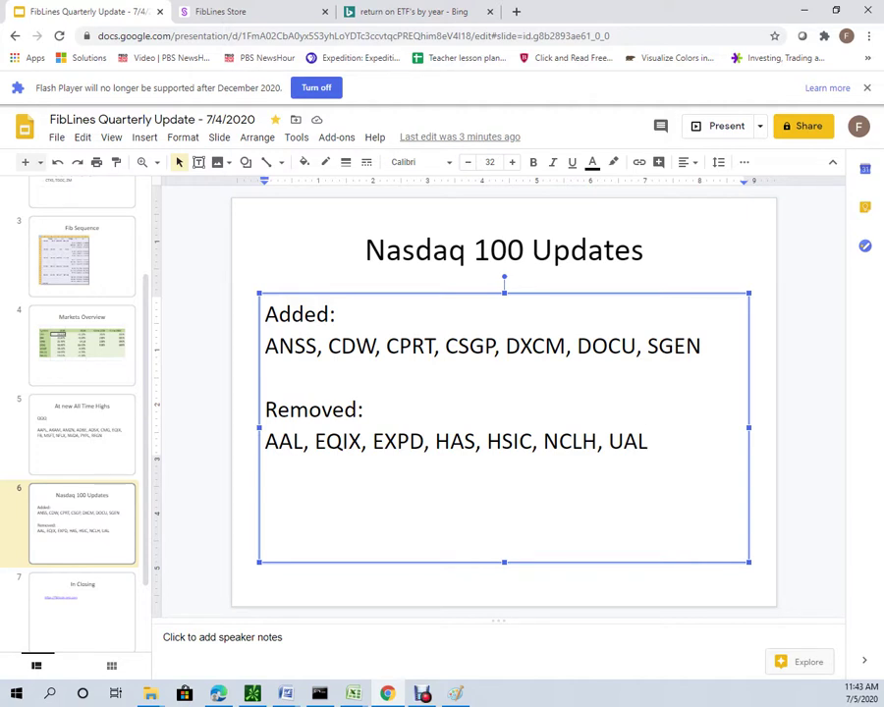
left_click(504, 249)
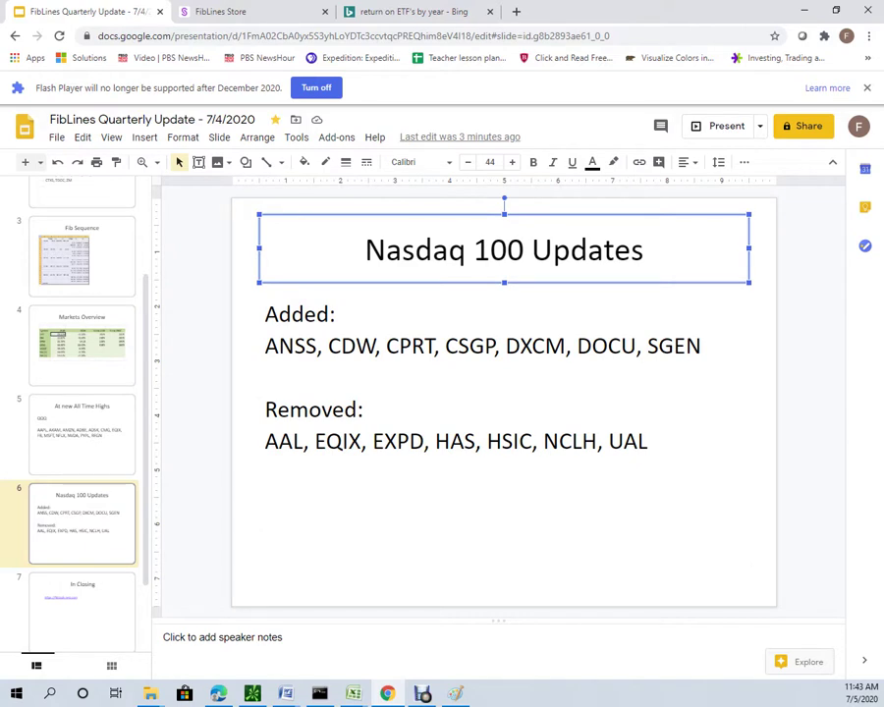
key("Escape")
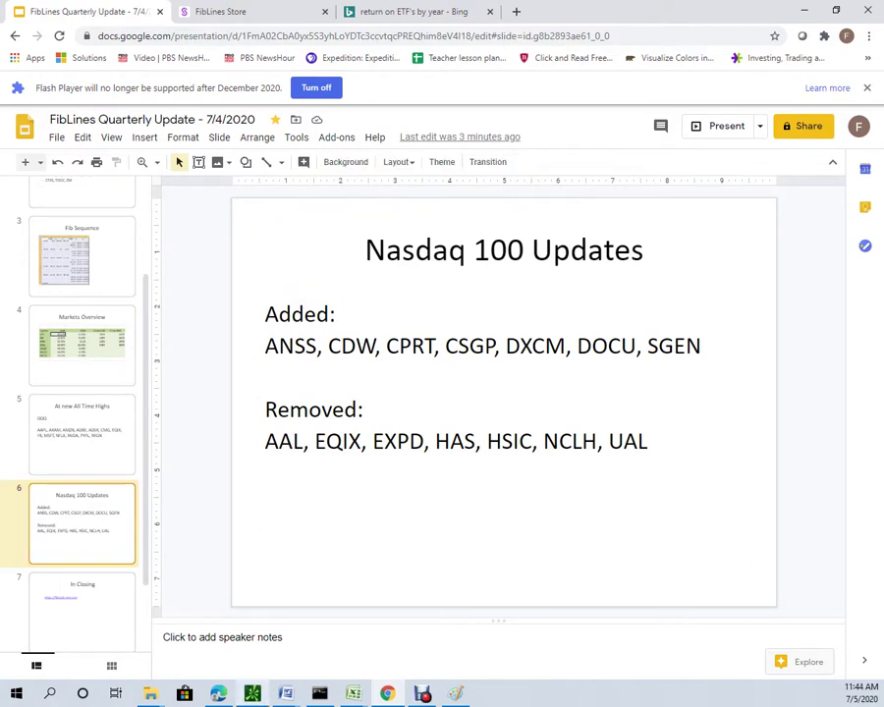
Step: Switch to thinkorswim, load the NOW symbol and compress the price scale to show the Fibonacci levels up to 779.39
left_click(252, 694)
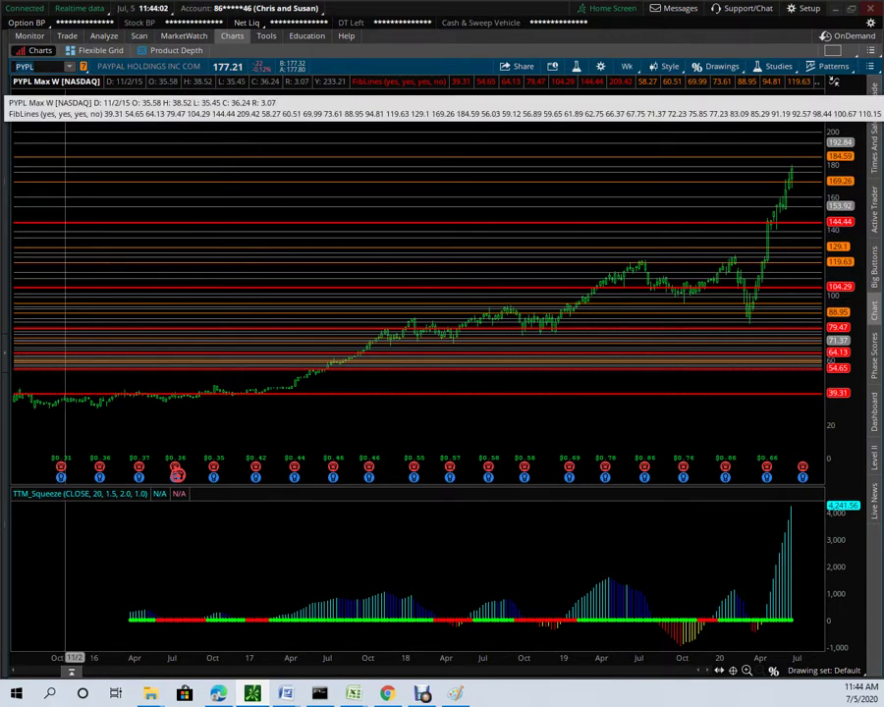
left_click(47, 66)
type("NOW")
key("BackSpace")
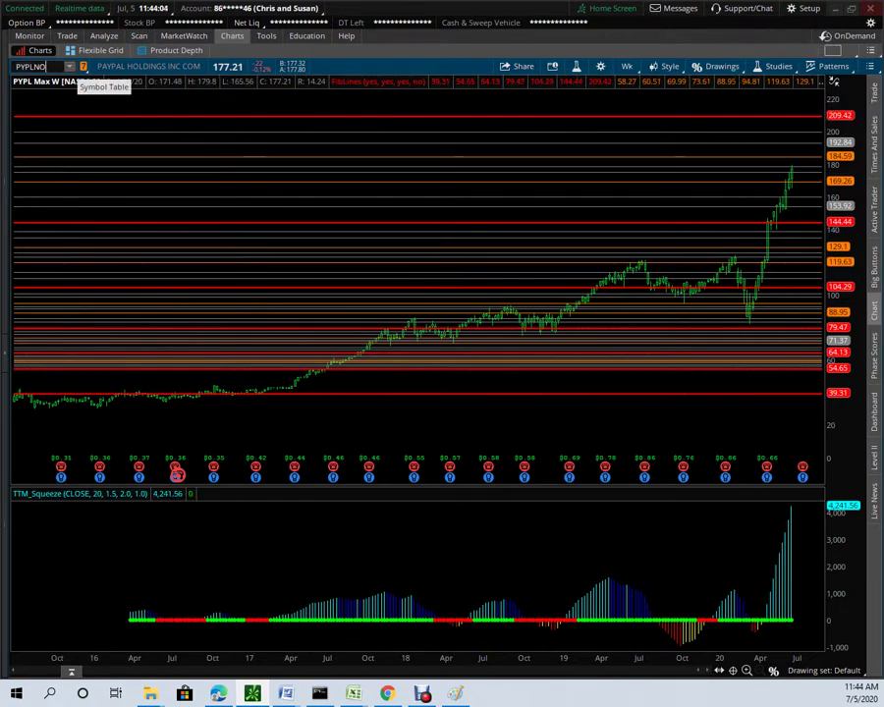
key("BackSpace")
key("BackSpace")
key("BackSpace")
key("BackSpace")
key("BackSpace")
key("BackSpace")
type("NOW")
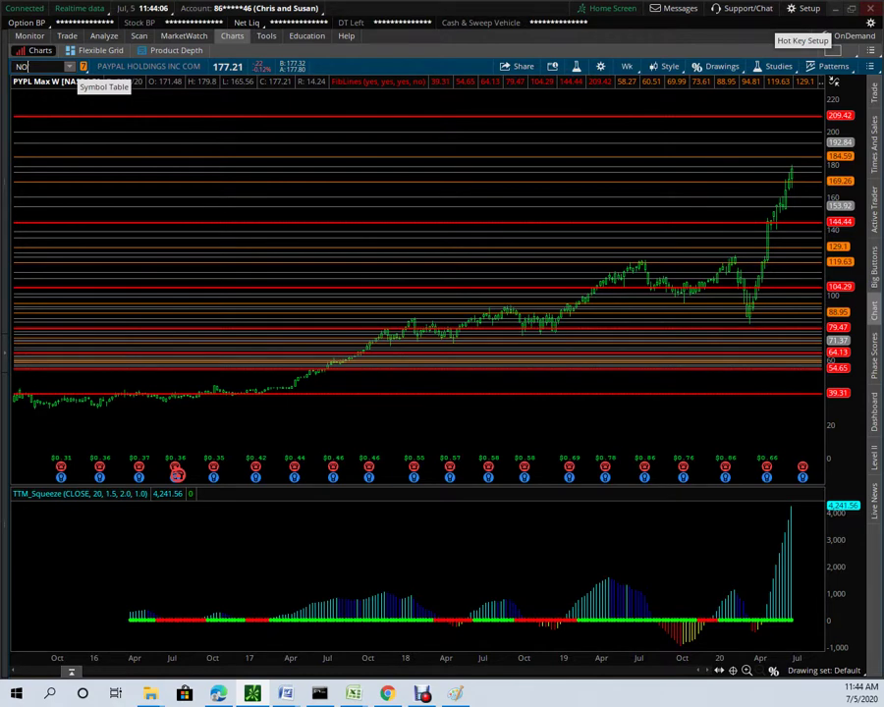
key("Return")
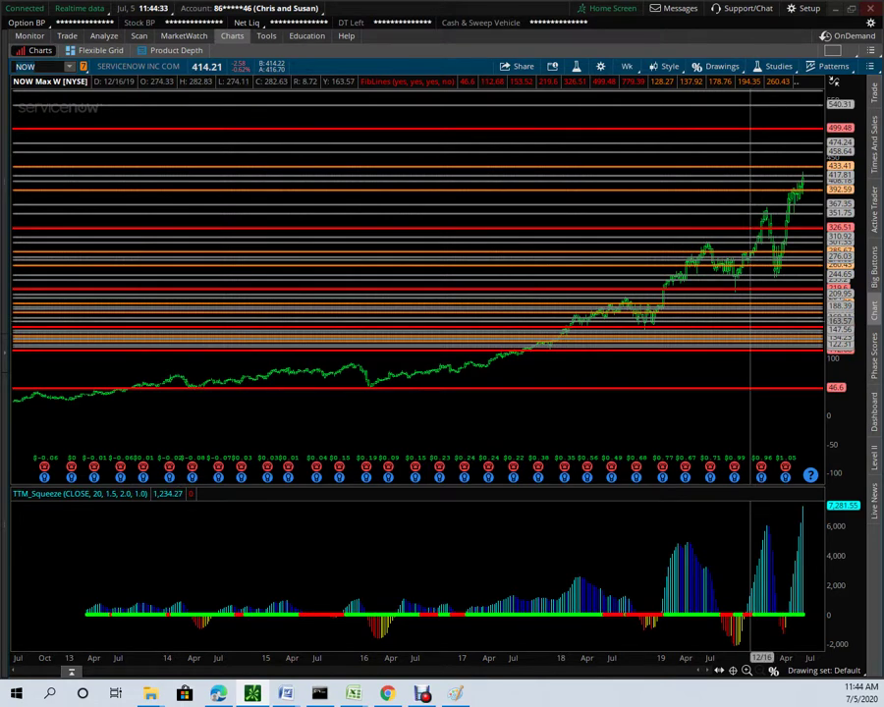
left_click_drag(840, 286, 840, 419)
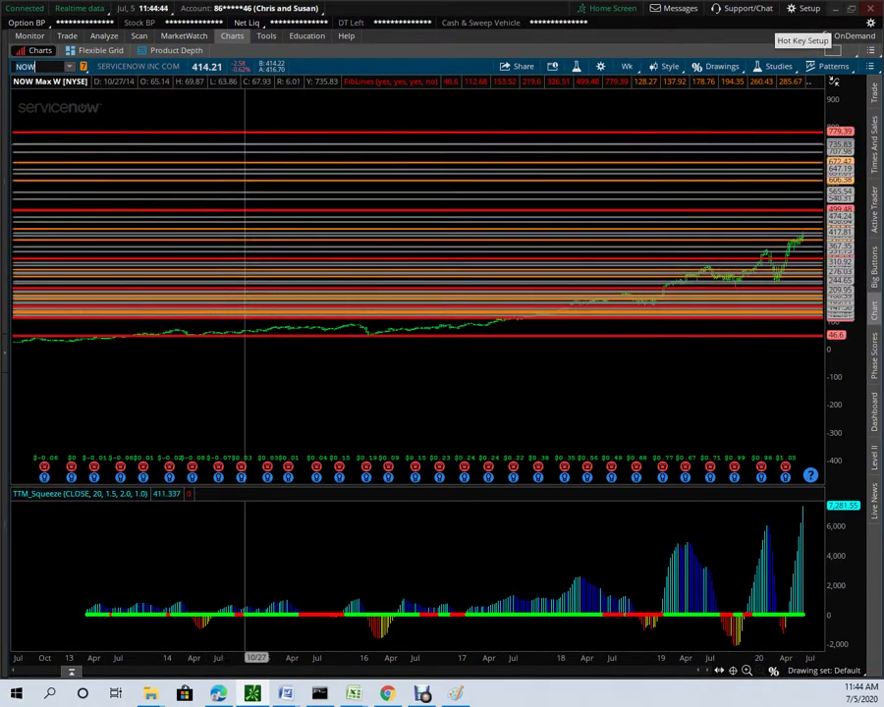
Step: Load the symbols CMG, FB and QQQ in turn to examine each chart against its Fibonacci levels
type("CMG")
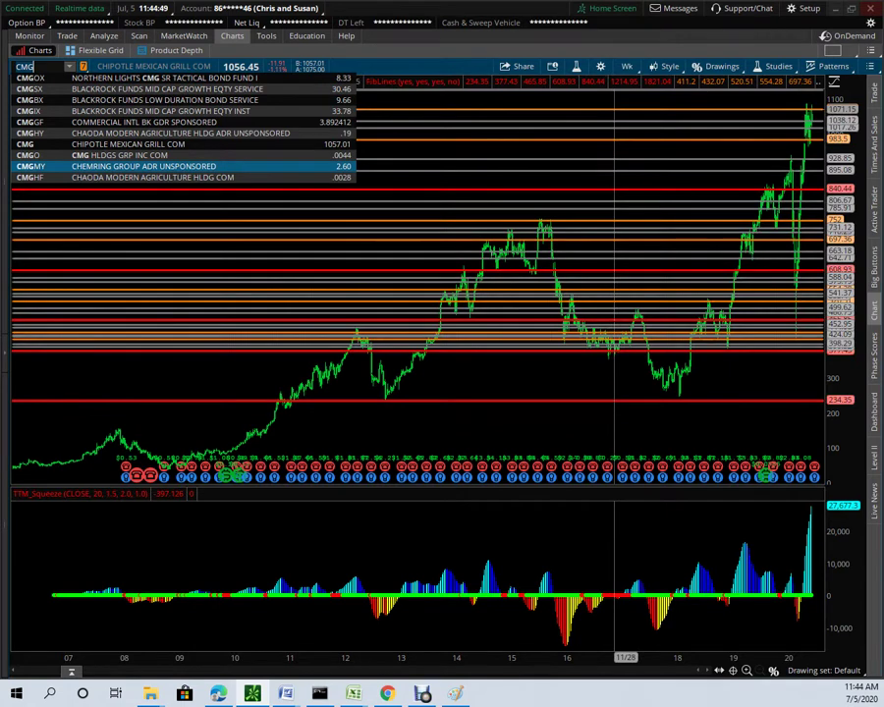
key("Return")
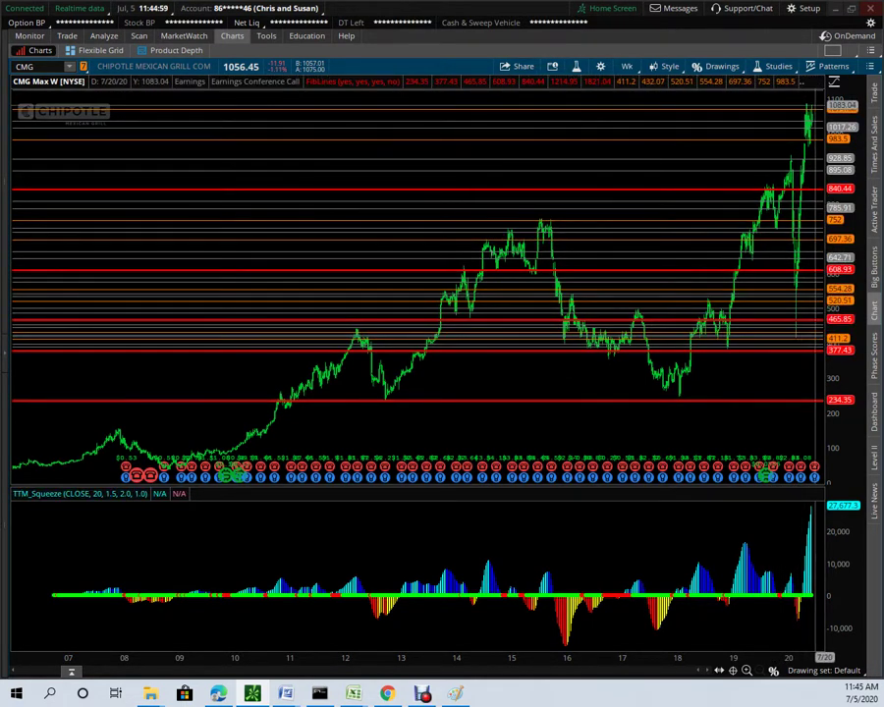
left_click(35, 66)
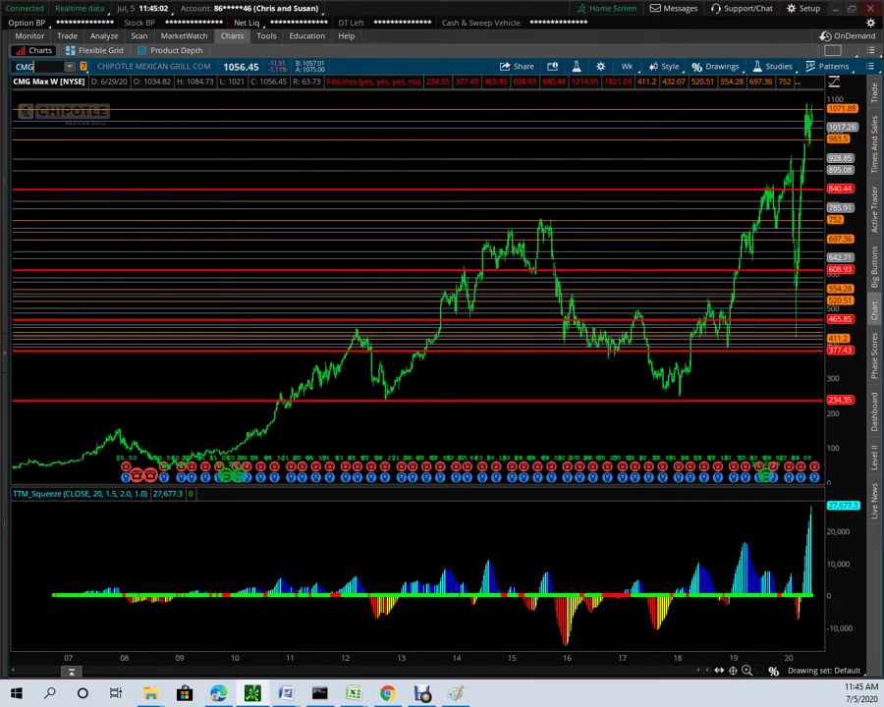
type("FB")
key("Return")
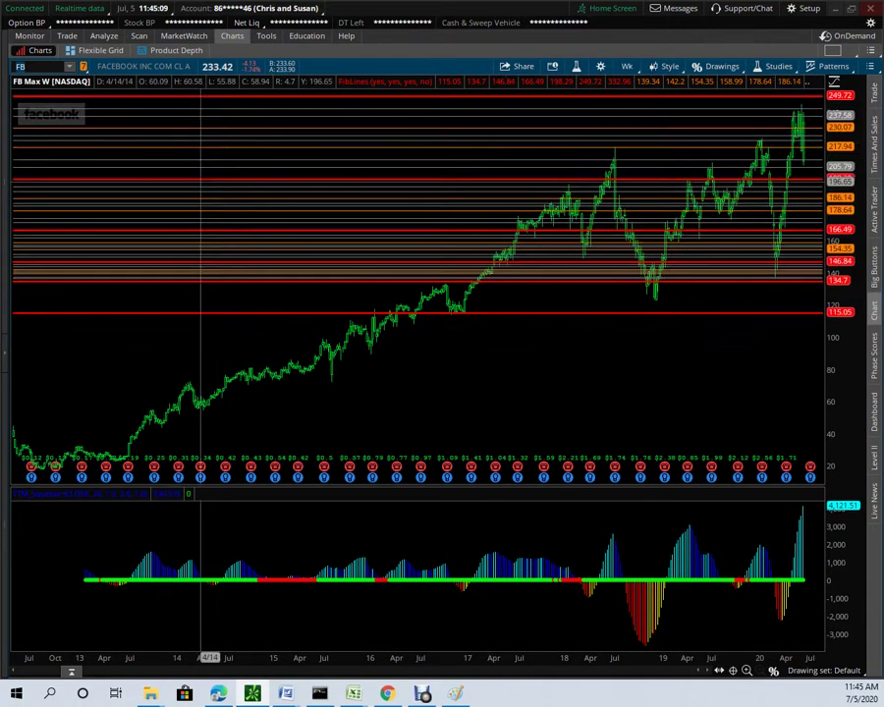
type("QQQ")
key("Return")
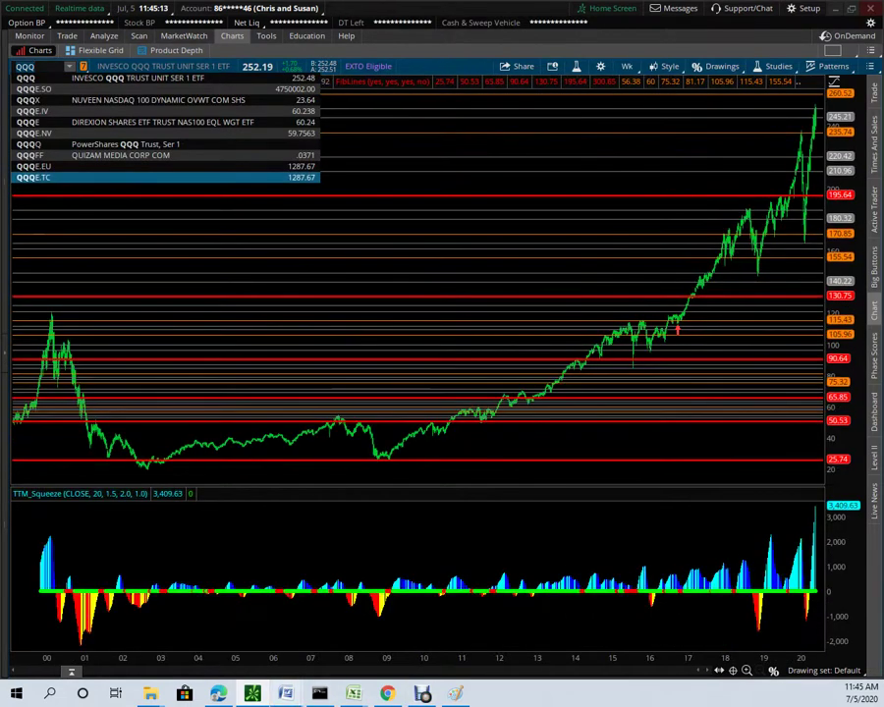
Step: Switch to the MarketsOverview-20200704 workbook in Excel and show the Monthly Yield on 30K title in B1 of the Return on 30K sheet
mouse_move(352, 694)
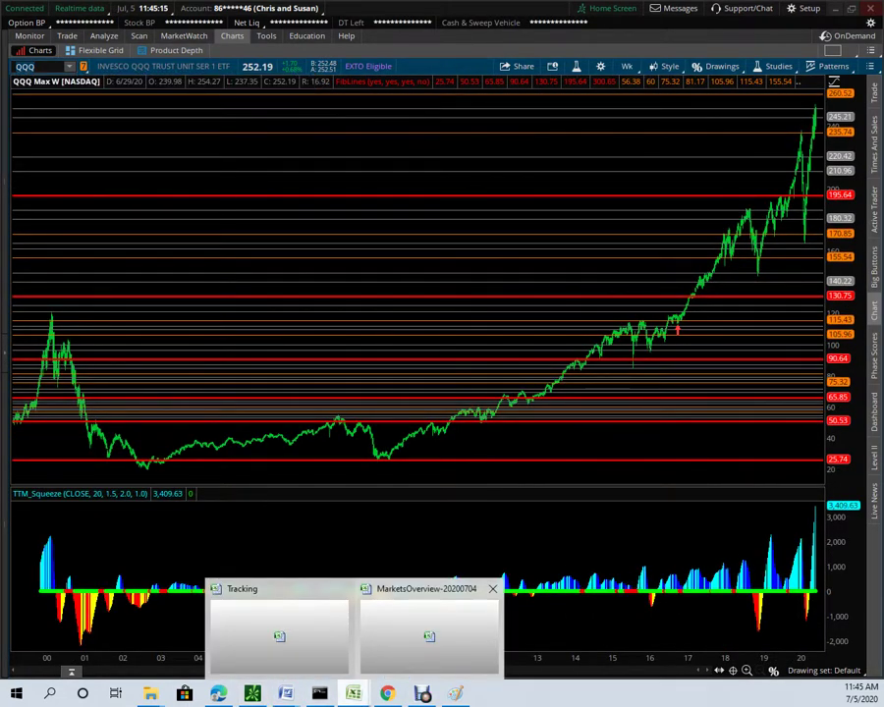
left_click(429, 629)
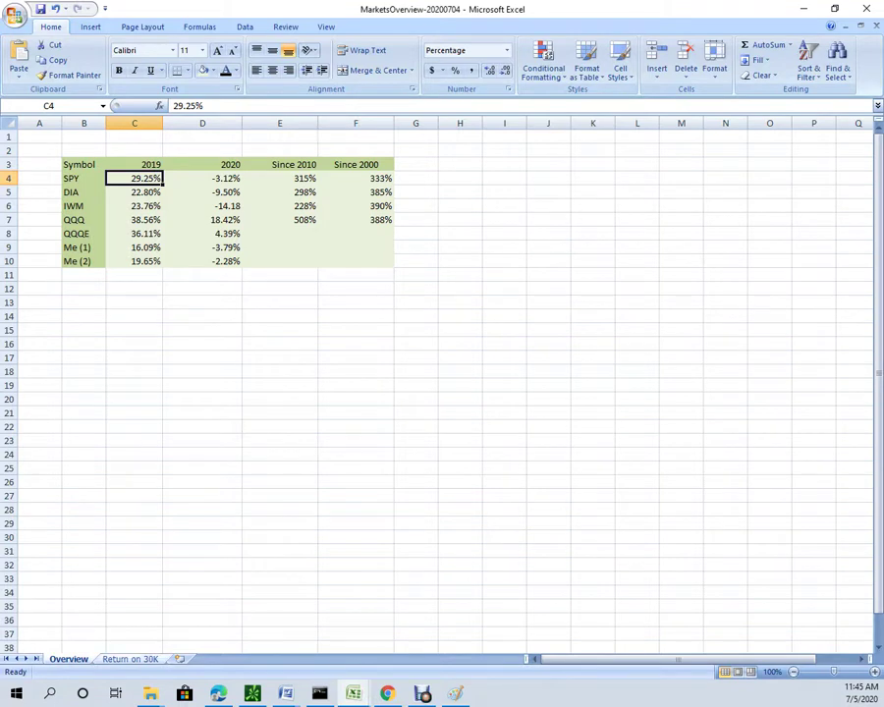
left_click(130, 659)
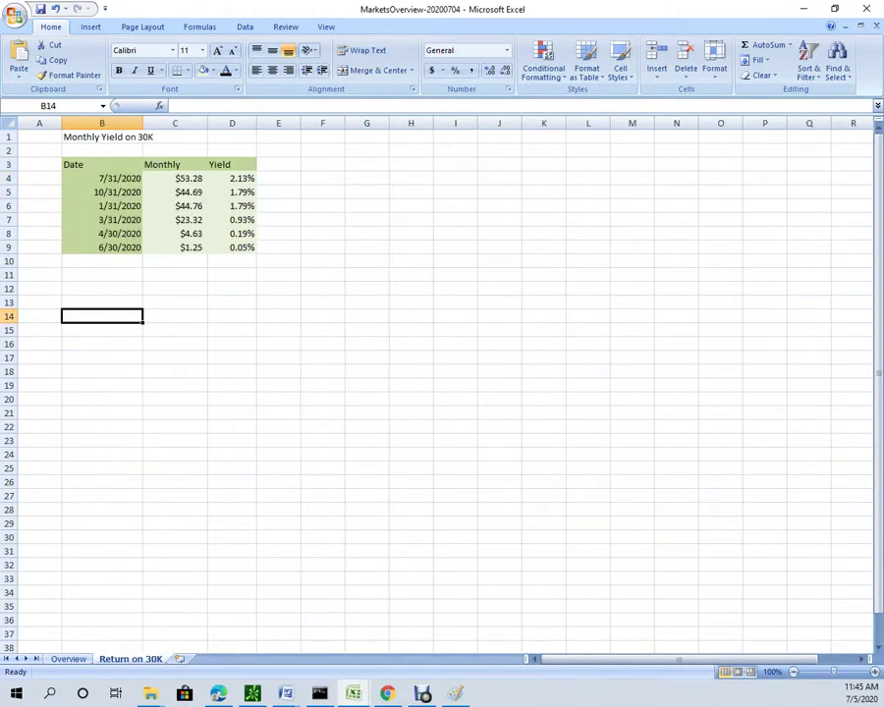
left_click(101, 260)
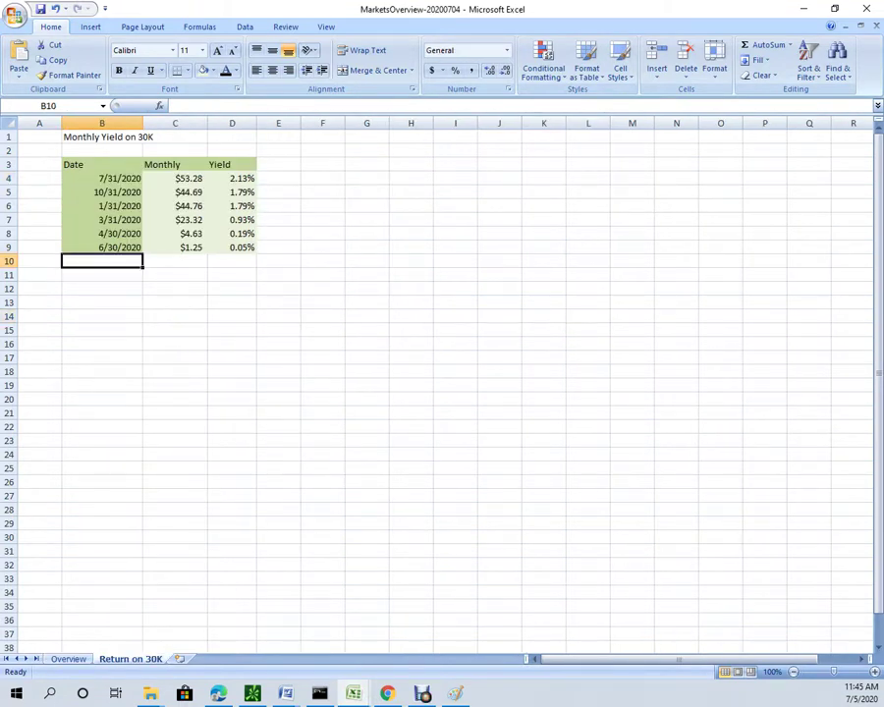
left_click(101, 137)
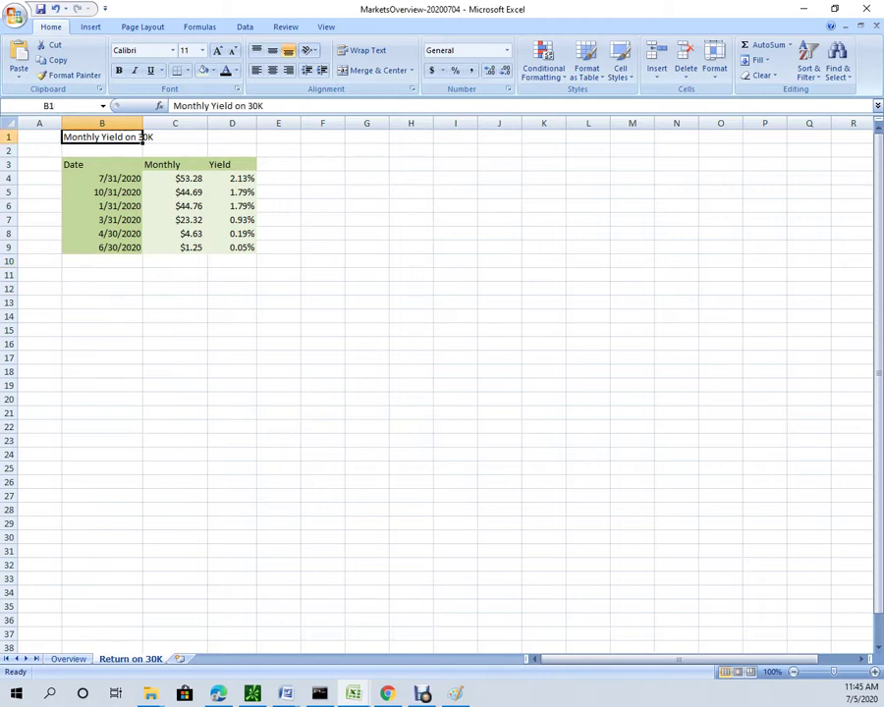
left_click(261, 105)
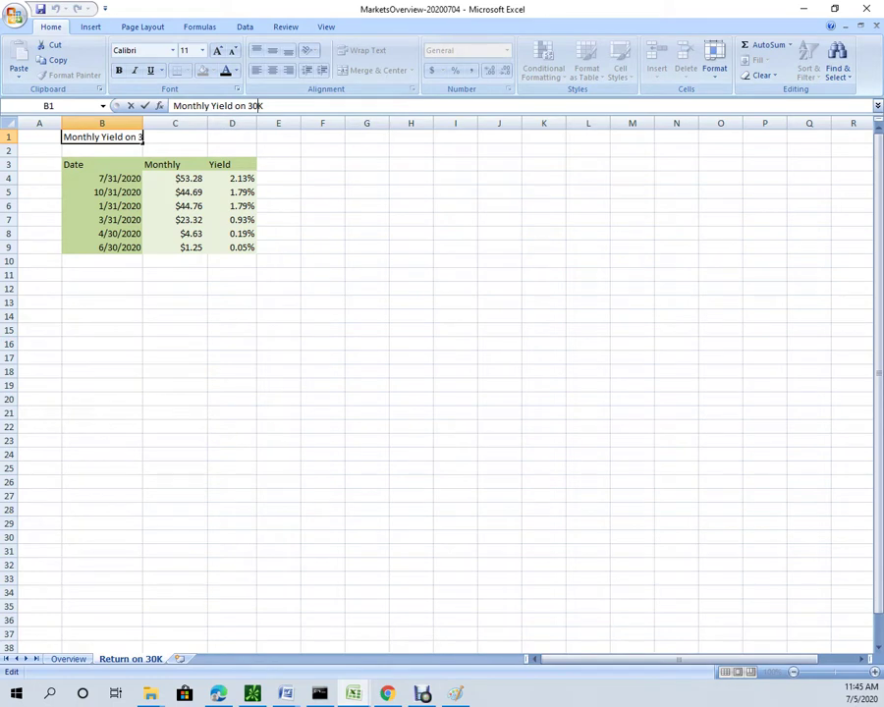
Step: Examine the monthly amounts and yield formulas down the Return on 30K table, returning to the 7/31/2020 monthly amount in C4
left_click(175, 178)
left_click(231, 178)
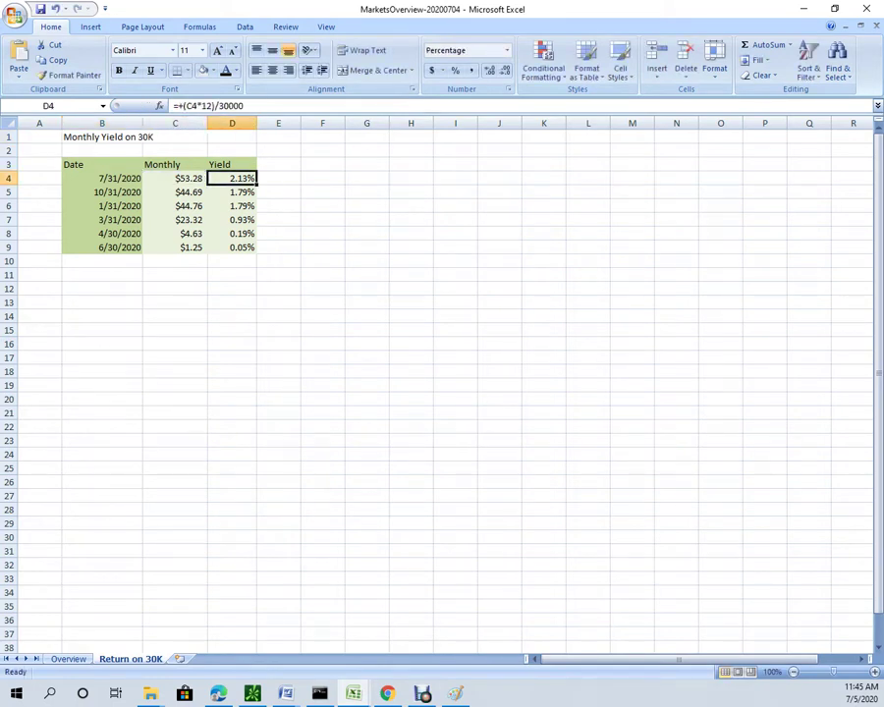
left_click(175, 177)
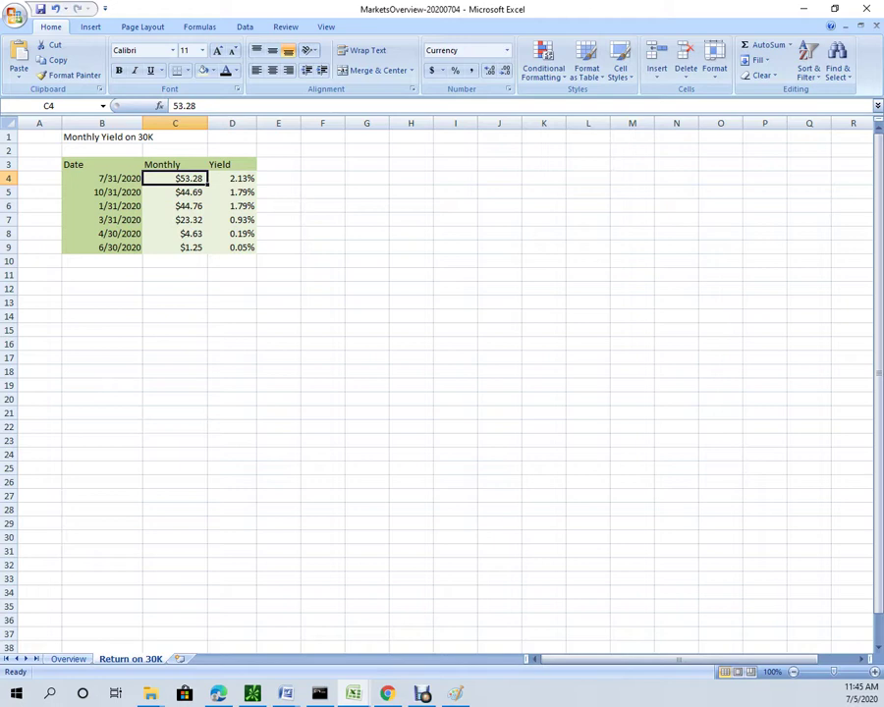
left_click(174, 191)
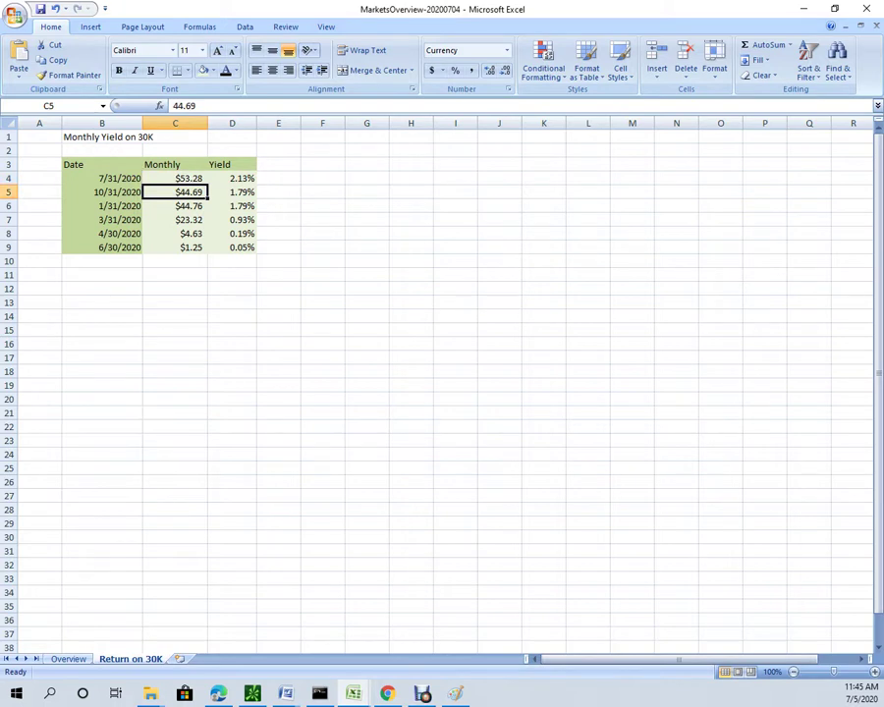
left_click(232, 205)
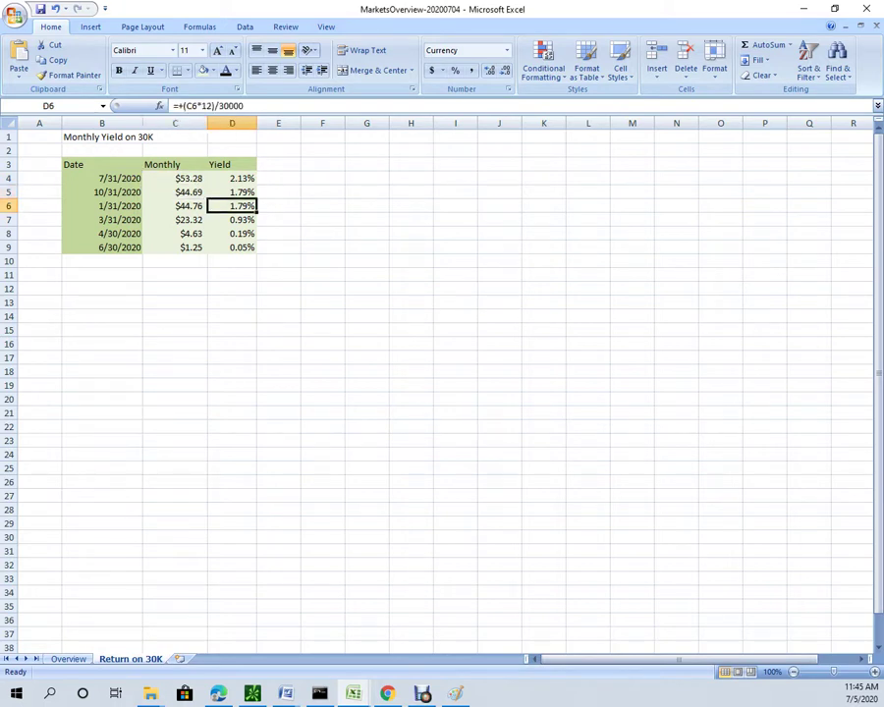
left_click(232, 219)
left_click(175, 233)
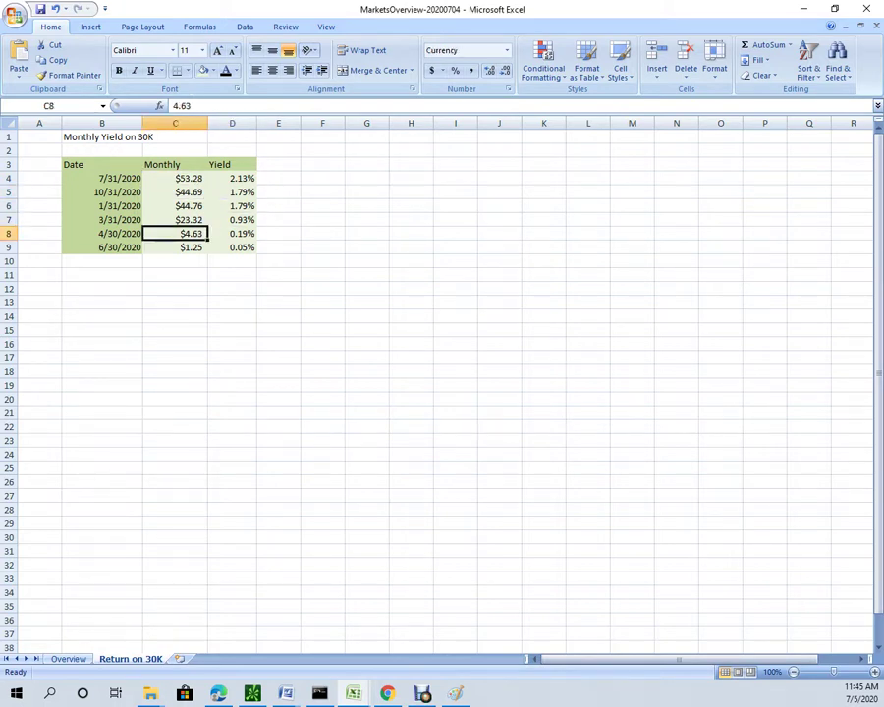
left_click(175, 177)
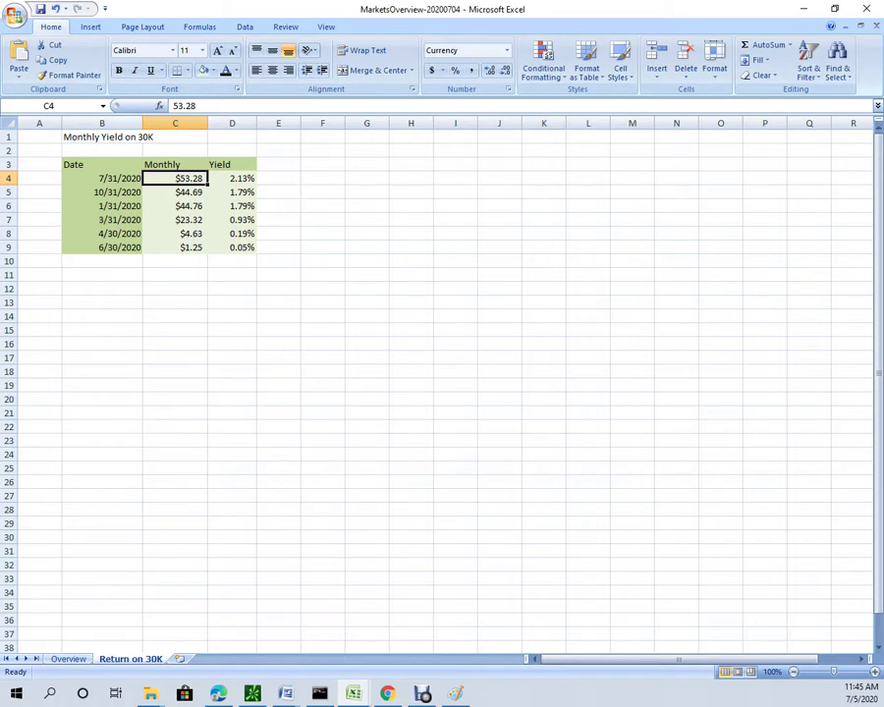
Step: Examine the yield formulas for 7/31/2020 and 6/30/2020, and the 6/30/2020 monthly amount in C9, on the Return on 30K sheet
key("Right")
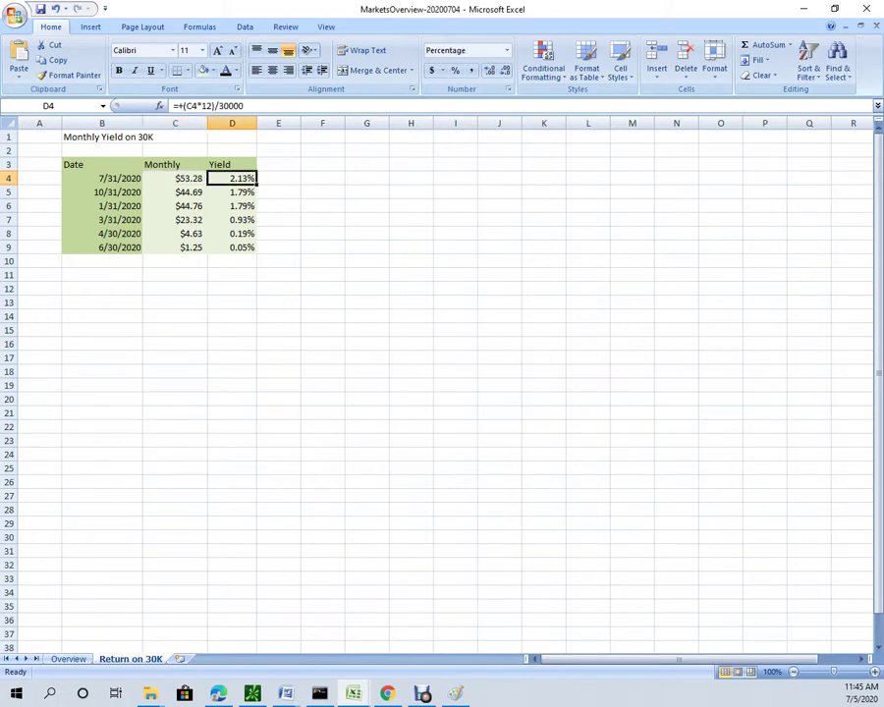
left_click(232, 248)
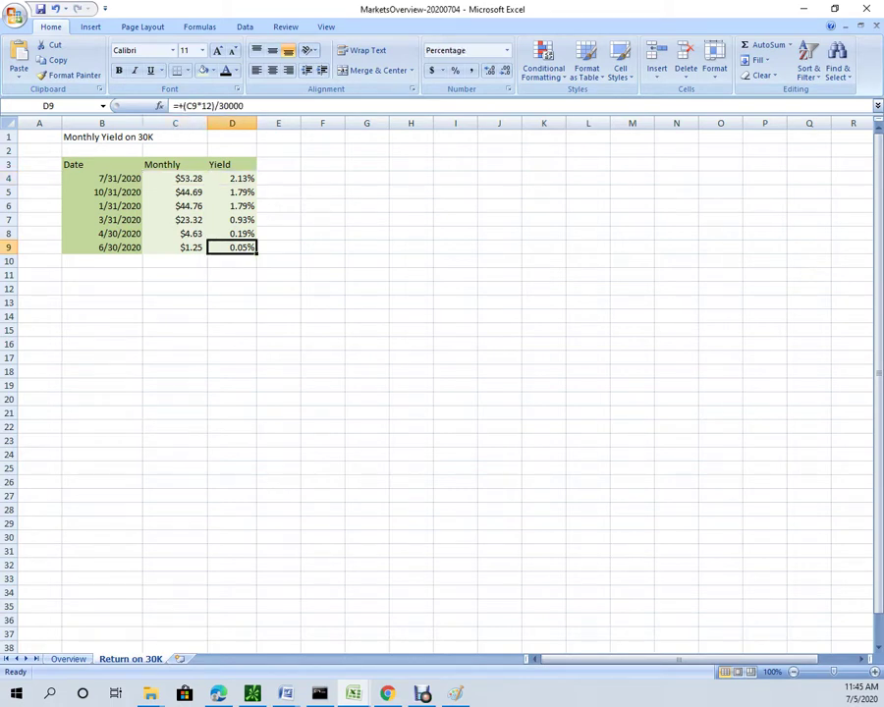
left_click(175, 248)
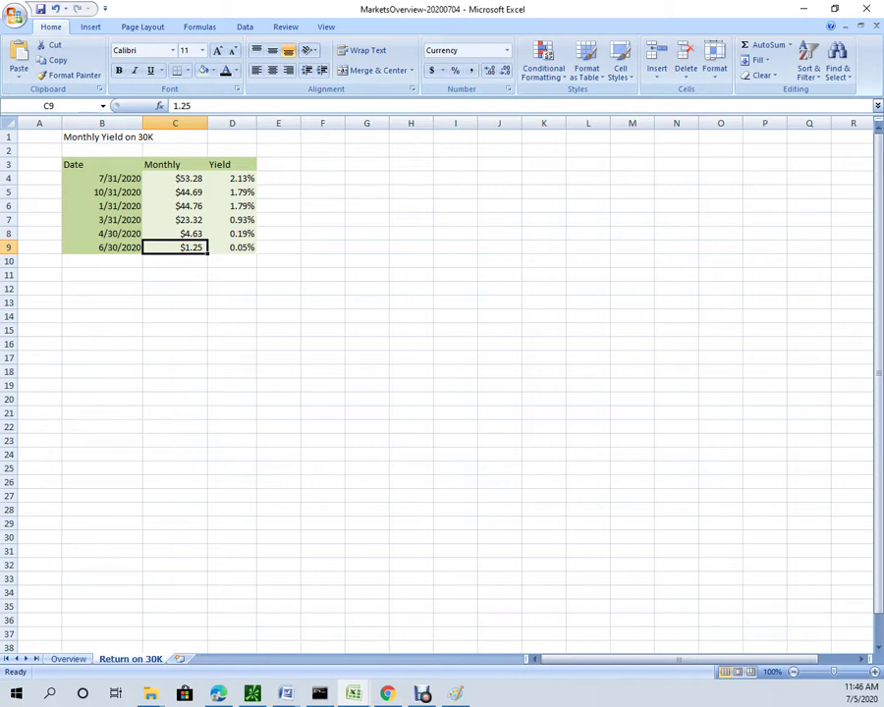
Step: Show the Overview sheet and compare the QQQ and QQQE rows of the market returns table
key("ctrl+Page_Up")
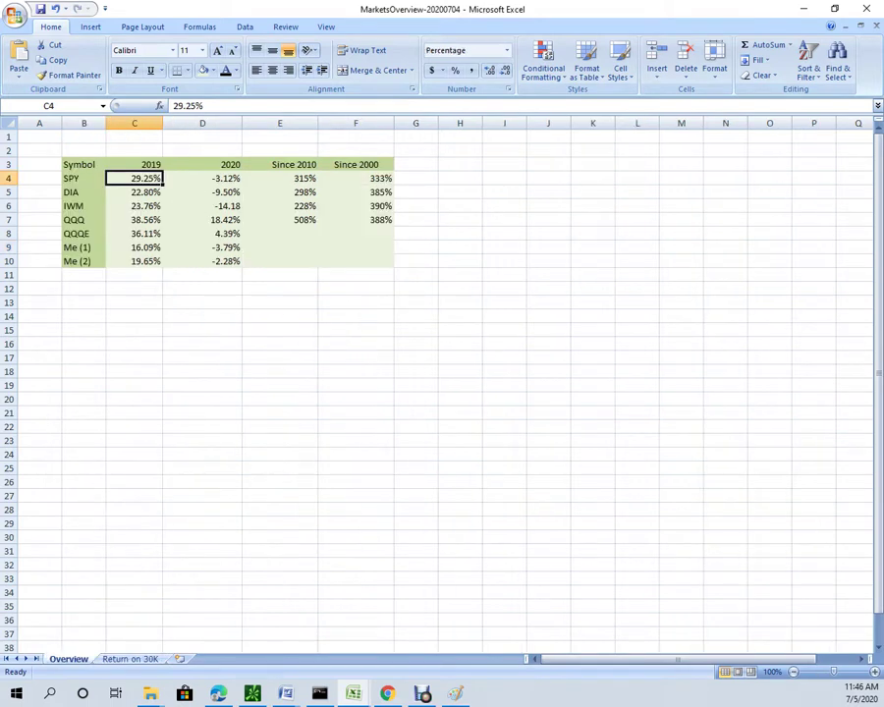
left_click(83, 219)
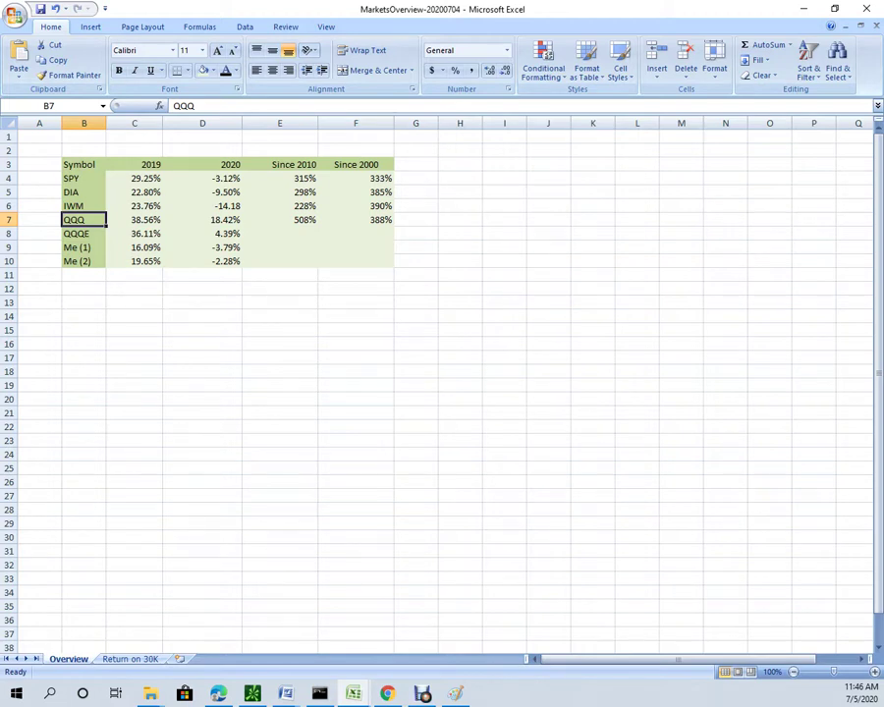
left_click(83, 234)
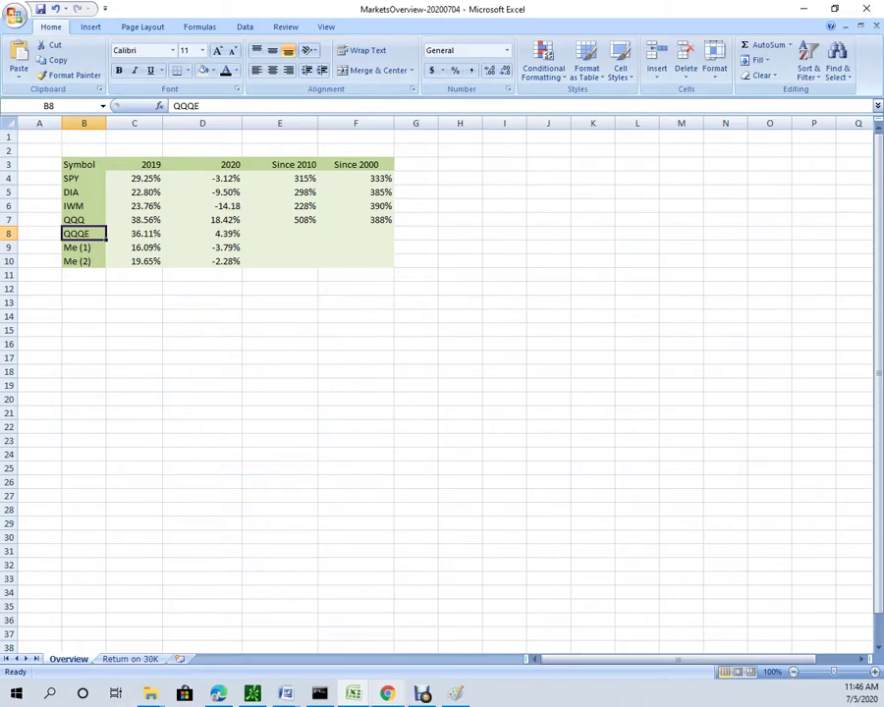
Step: Switch to Chrome and show the FibLines Store page with its Thinkorswim and TradeStation indicators
key("alt+Tab")
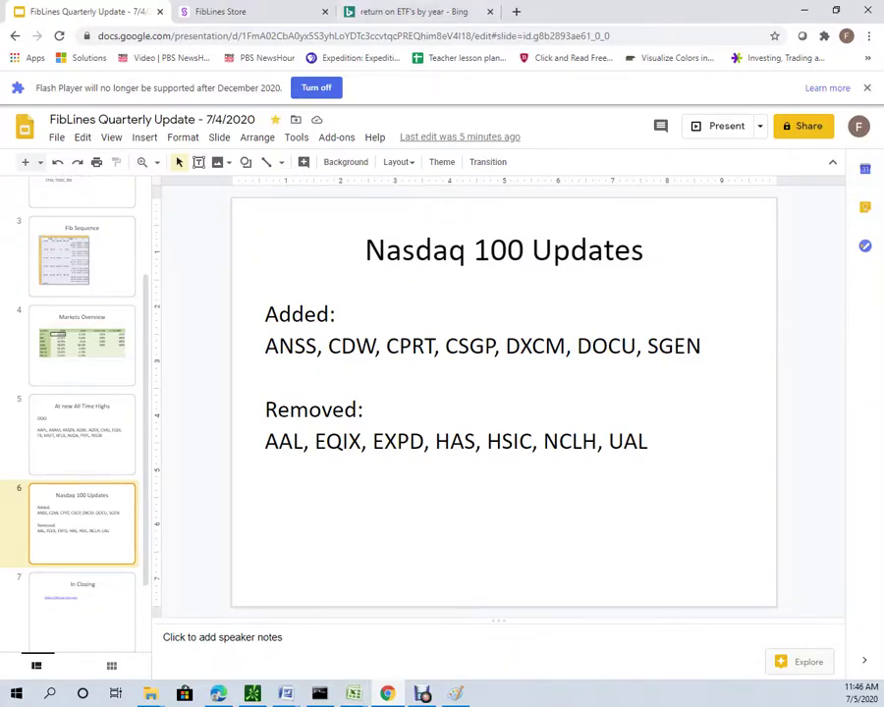
key("ctrl+Tab")
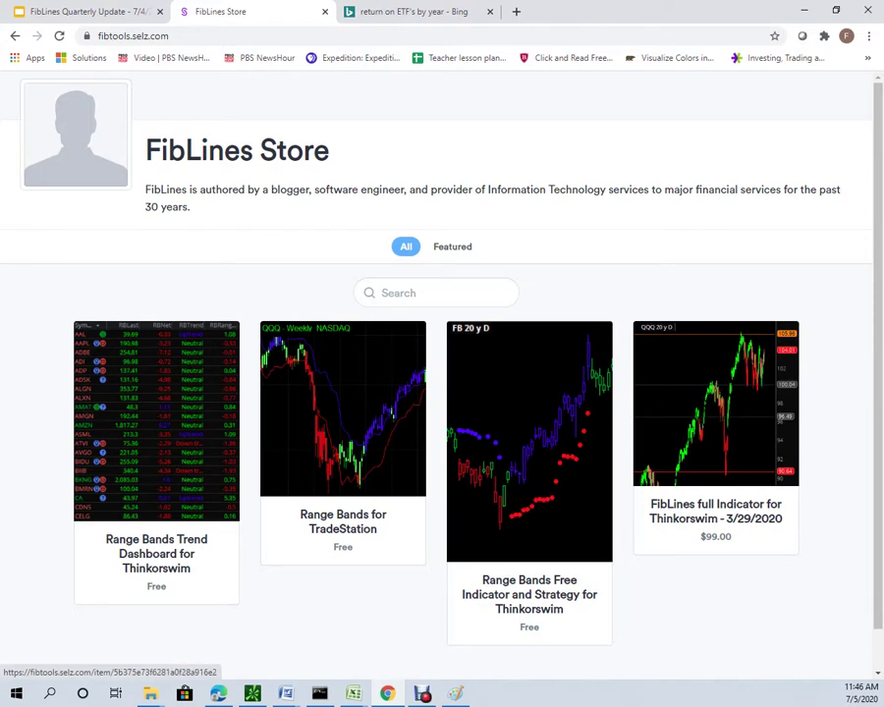
Step: Switch to thinkorswim and load the symbols FB, AMZN and XLK in turn to examine each chart against its Fibonacci levels
left_click(285, 692)
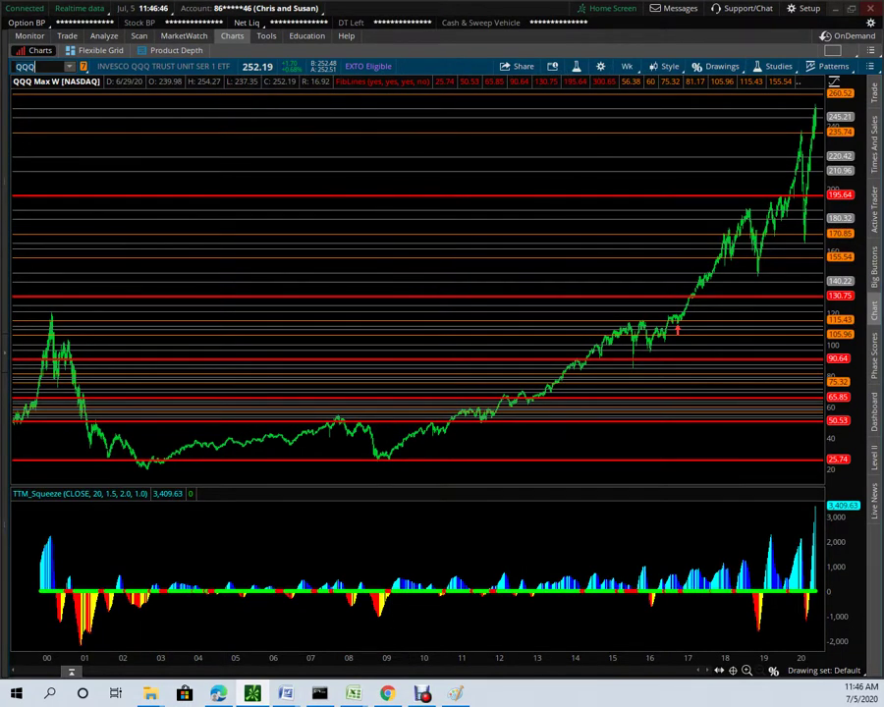
left_click(54, 66)
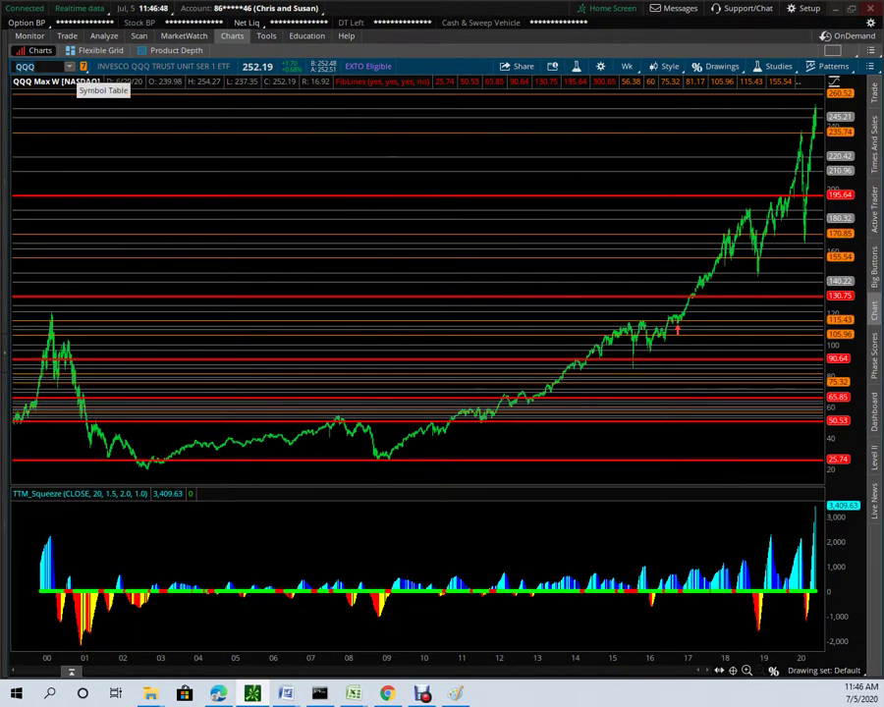
type("FB")
key("Return")
type("AMZN")
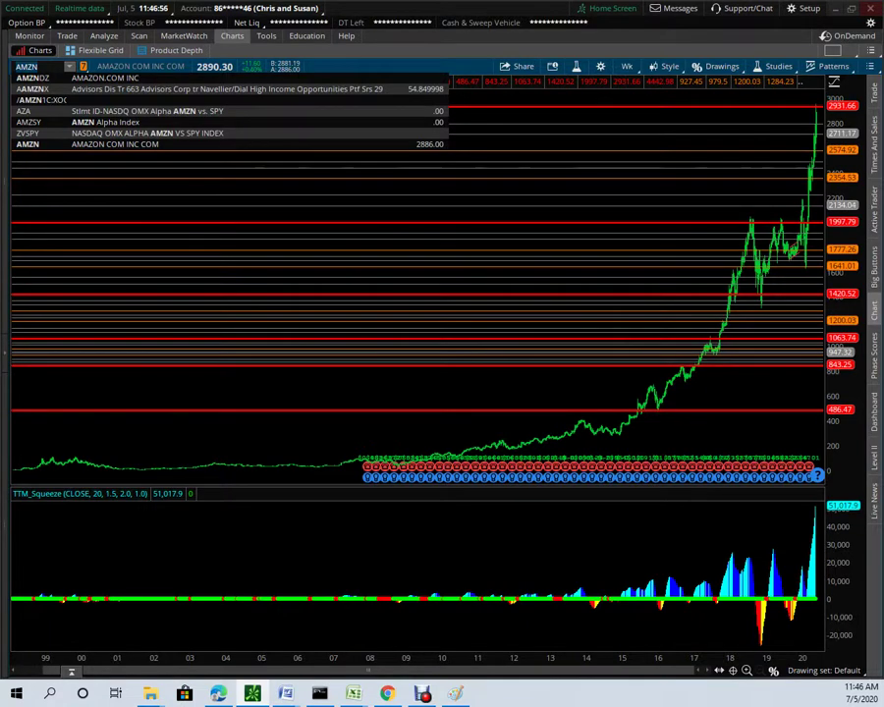
type("XLK")
key("Return")
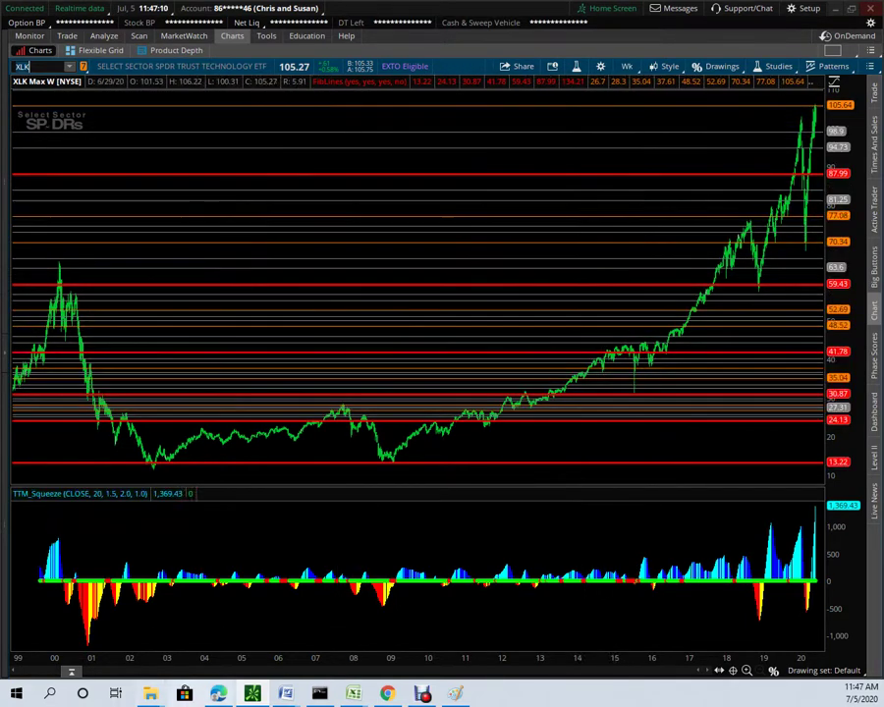
key("alt+Tab")
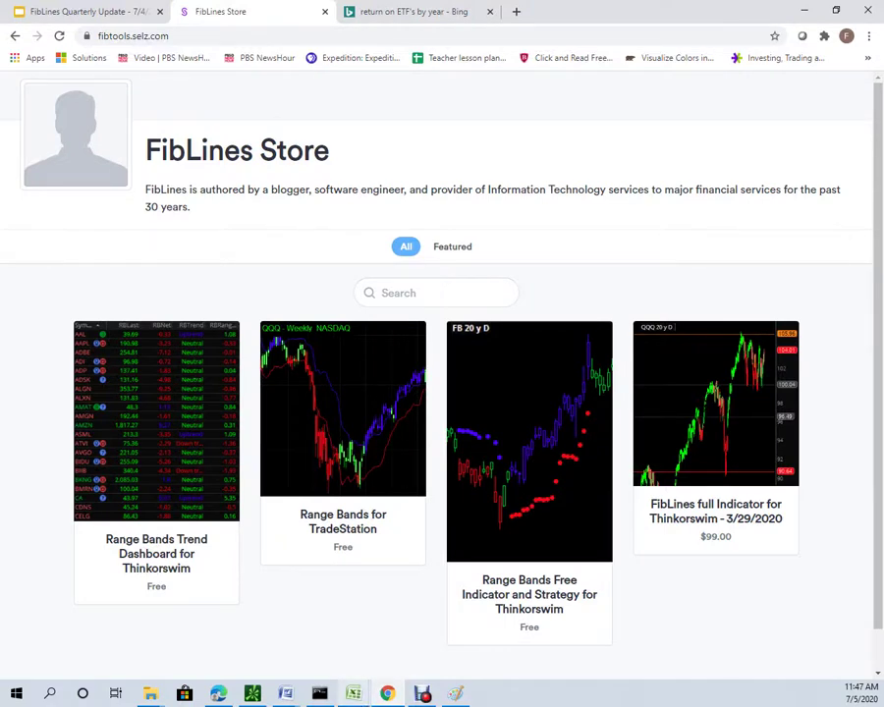
key("alt+Tab")
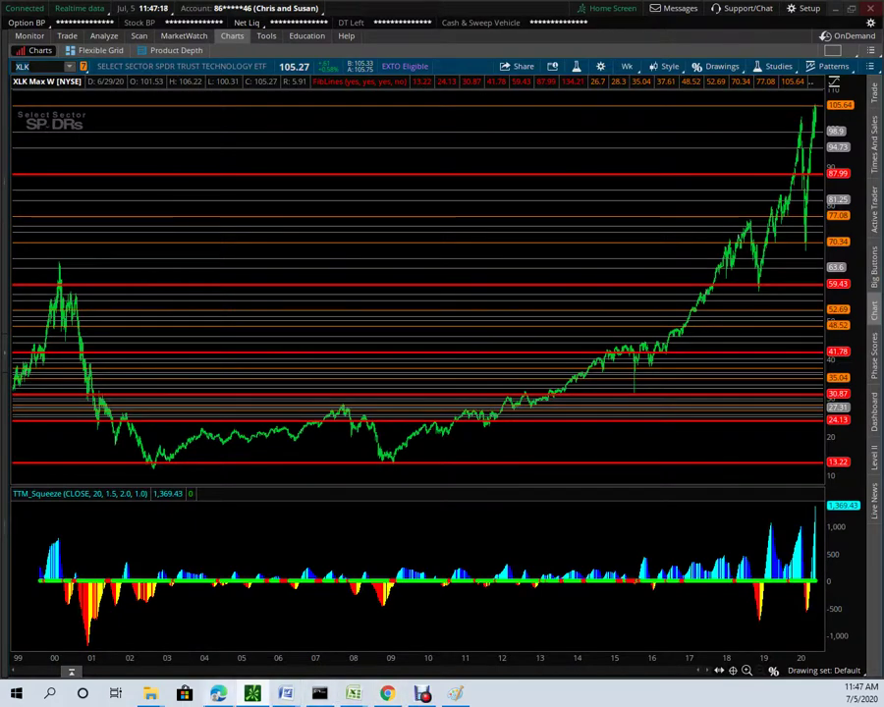
left_click(422, 694)
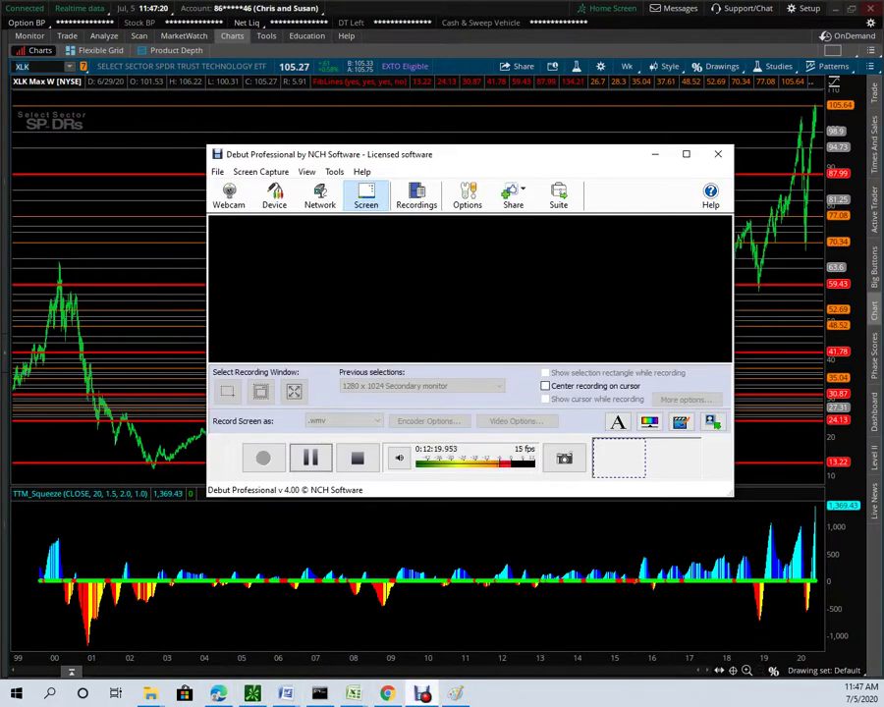